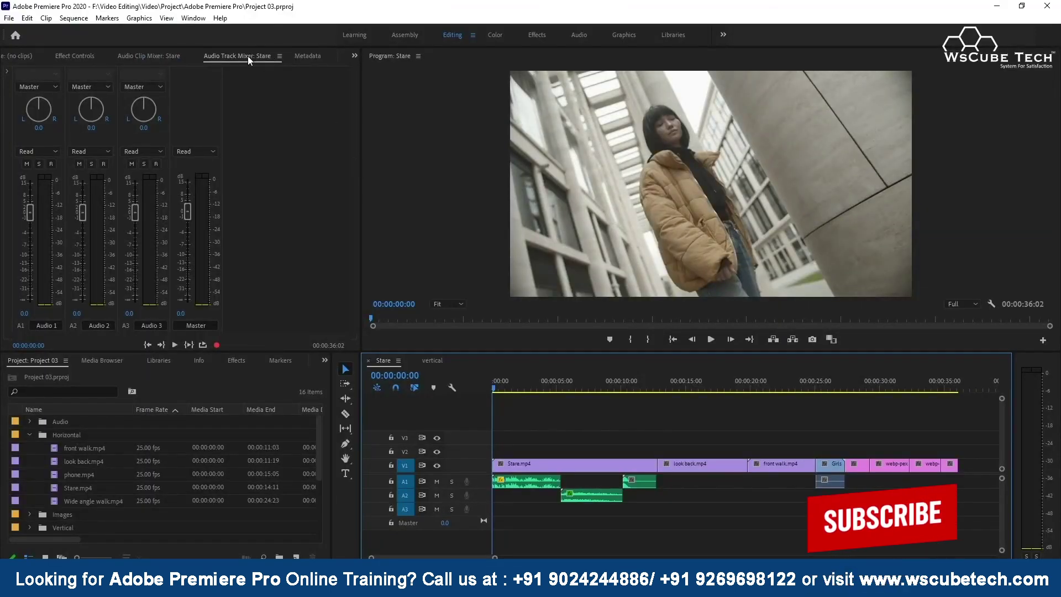
Browse the clip and track mixers, the panel list, and the Audio and Editing workspaces
click(157, 54)
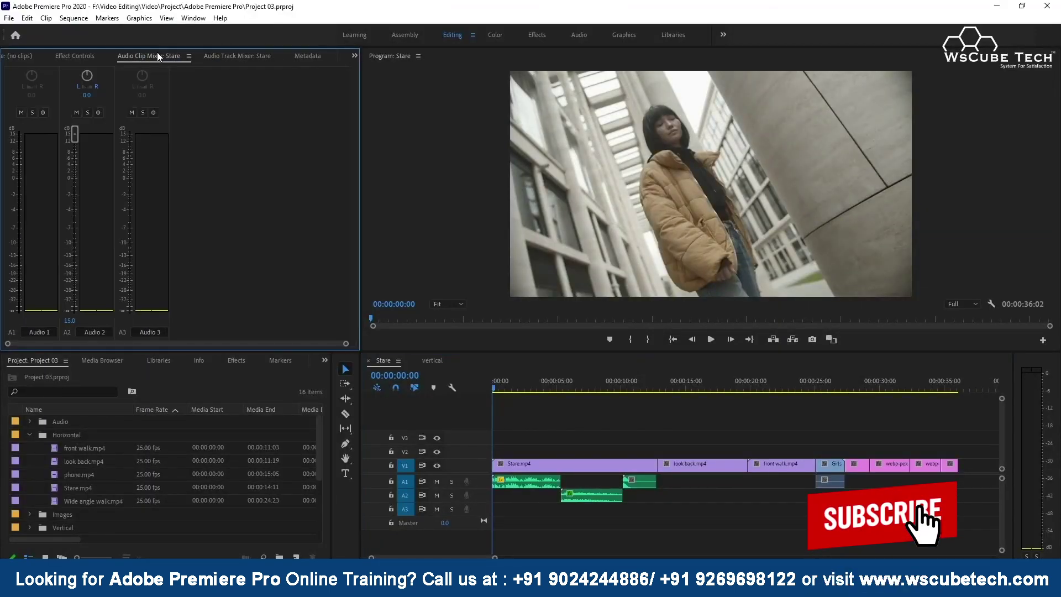
click(218, 56)
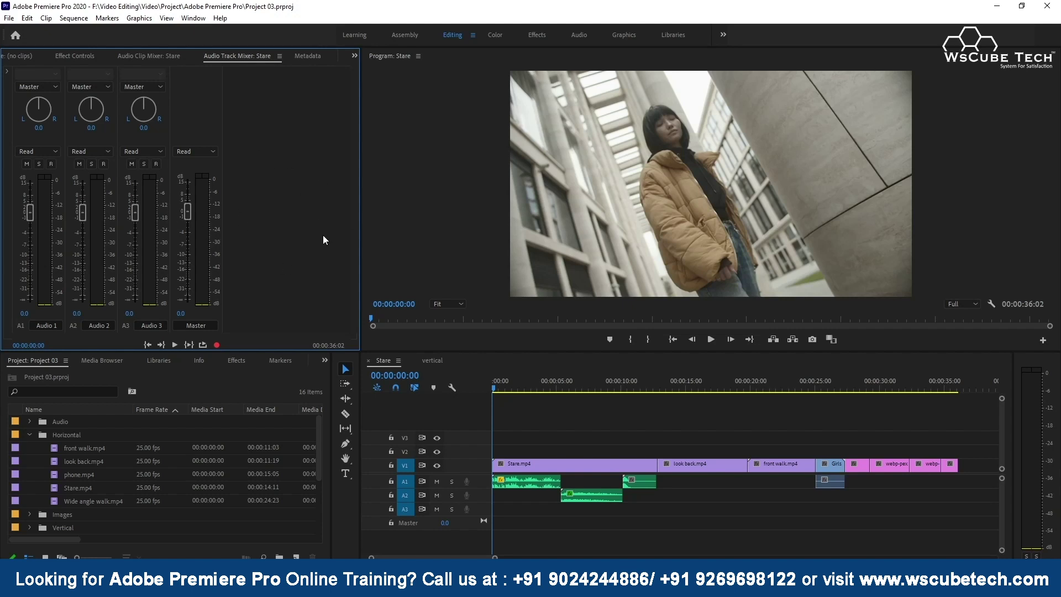
click(193, 18)
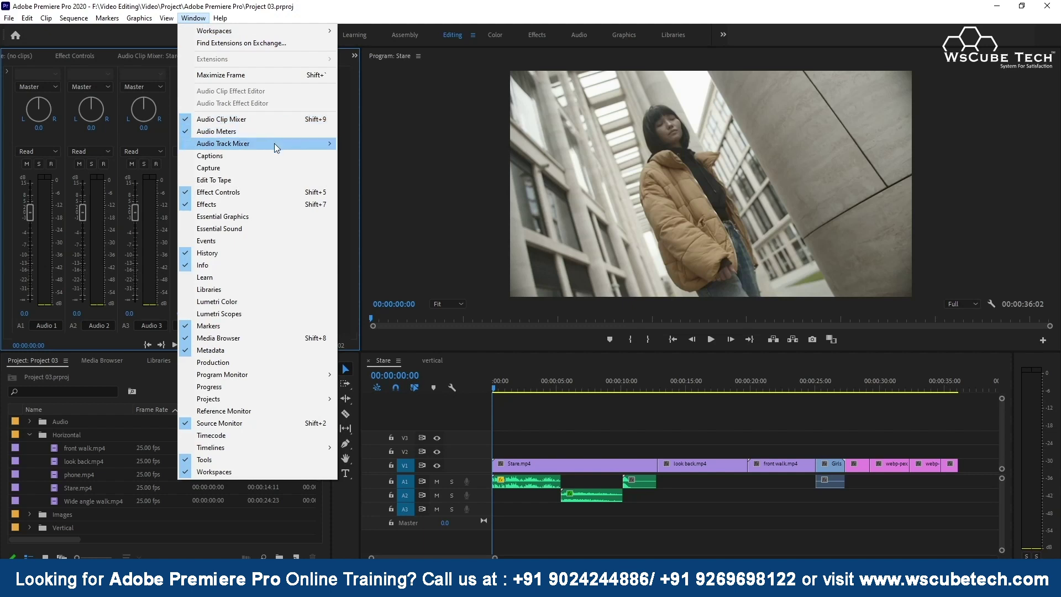
mouse_move(274, 144)
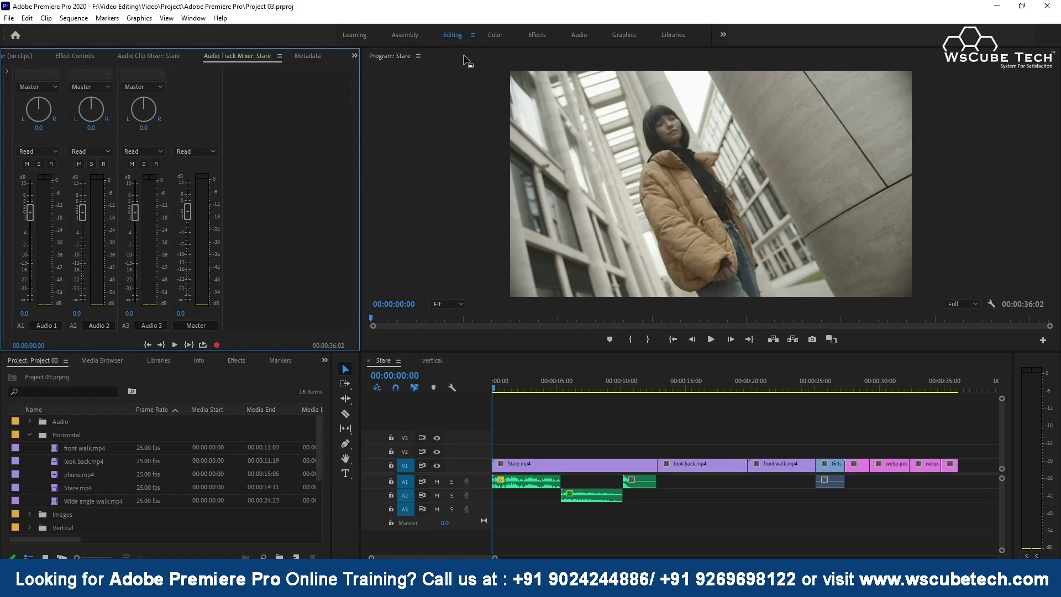
click(574, 38)
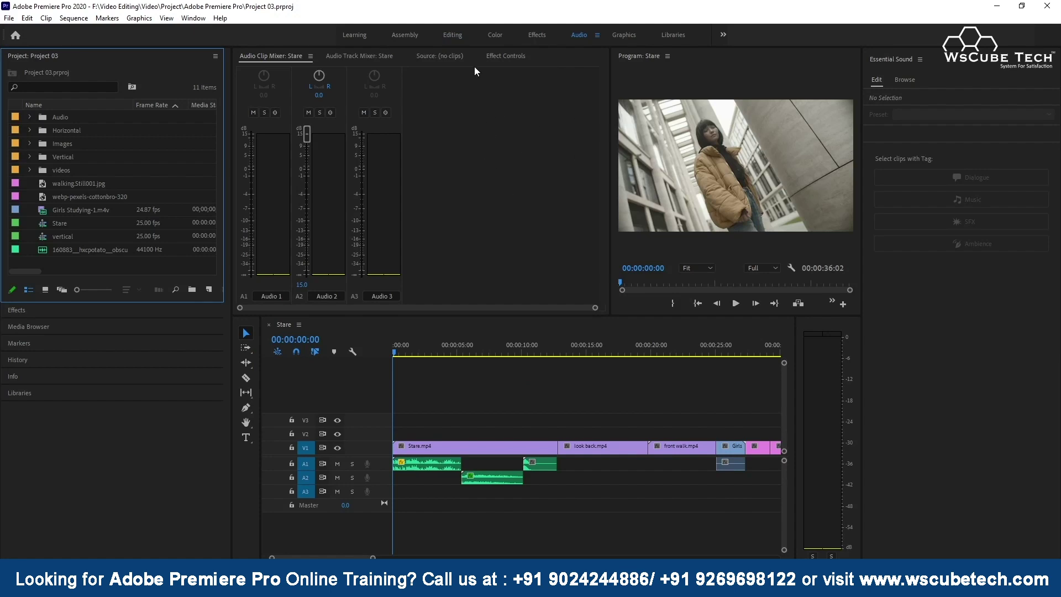
click(457, 38)
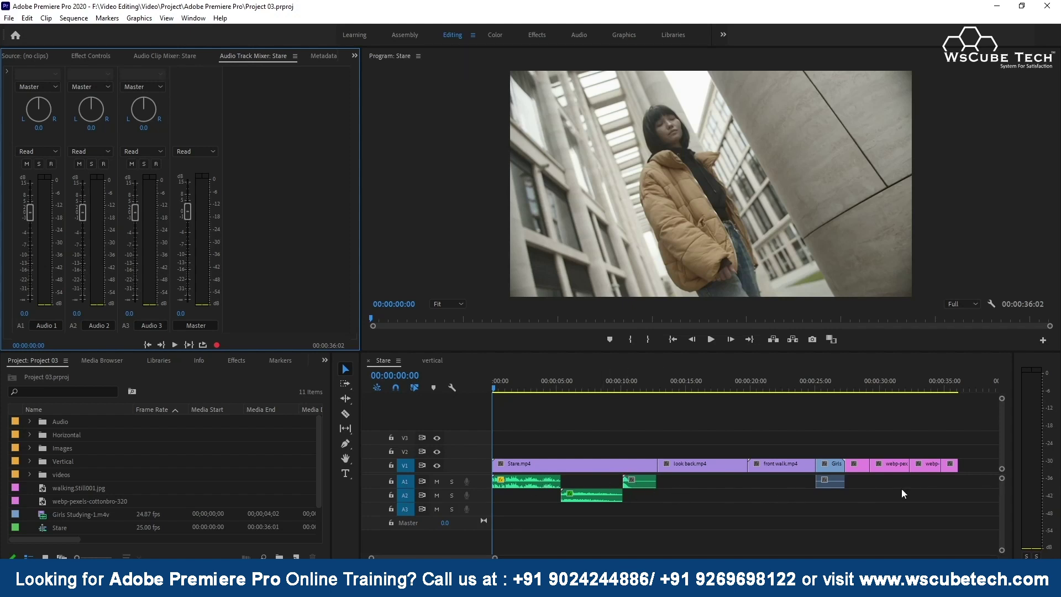
Focus the Stare timeline, show and hide the mixer's effects section, and play briefly
click(586, 503)
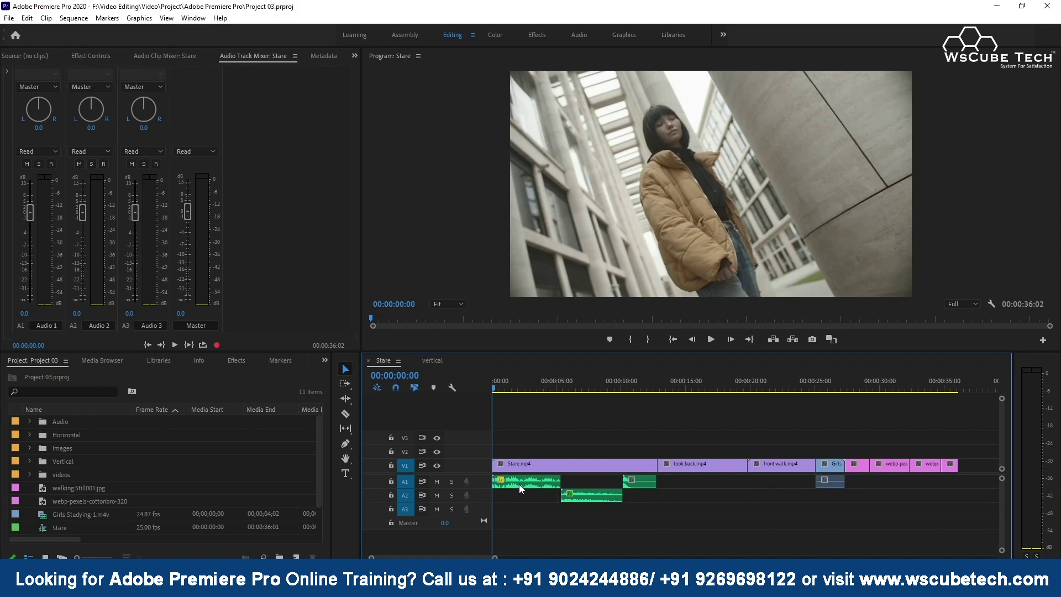
click(7, 70)
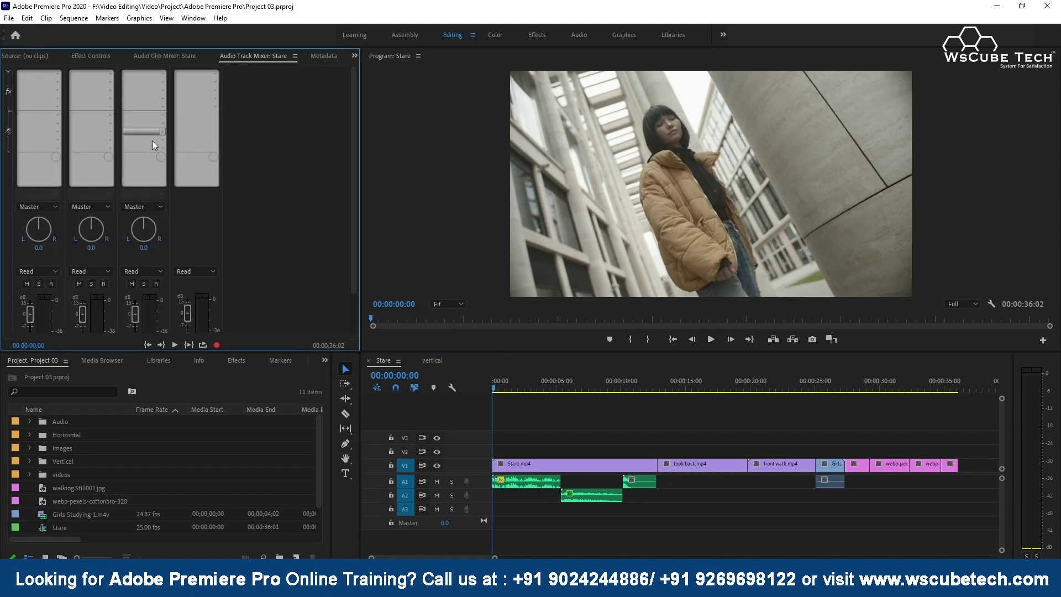
click(8, 71)
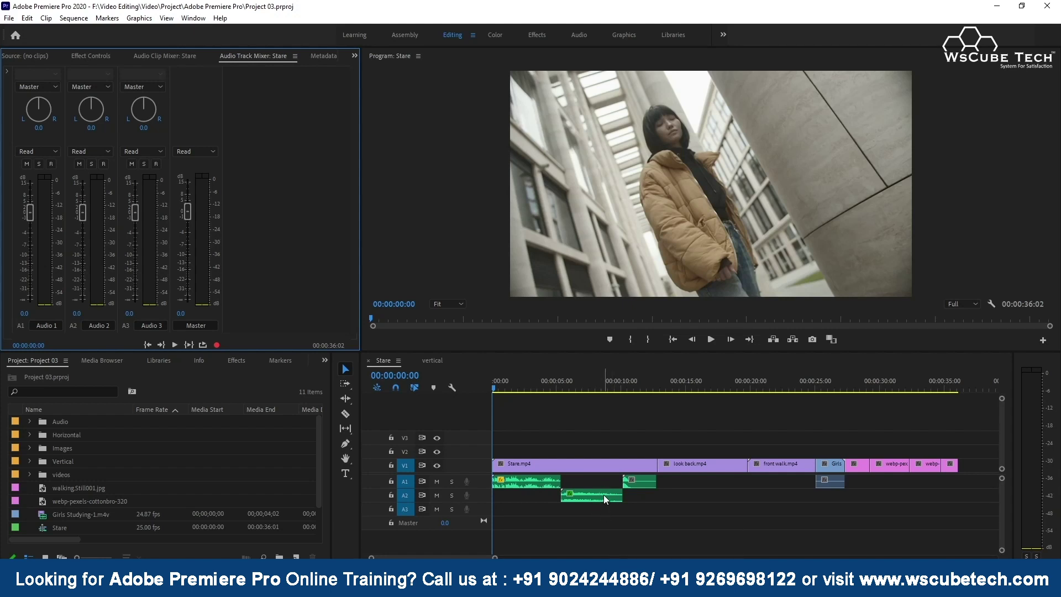
mouse_move(607, 499)
key(space)
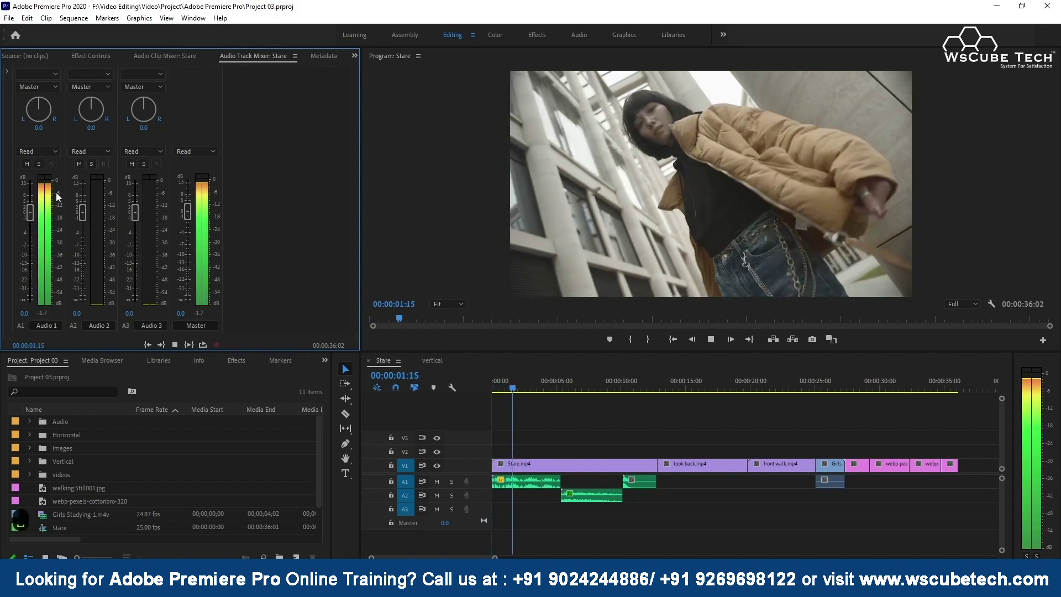
key(space)
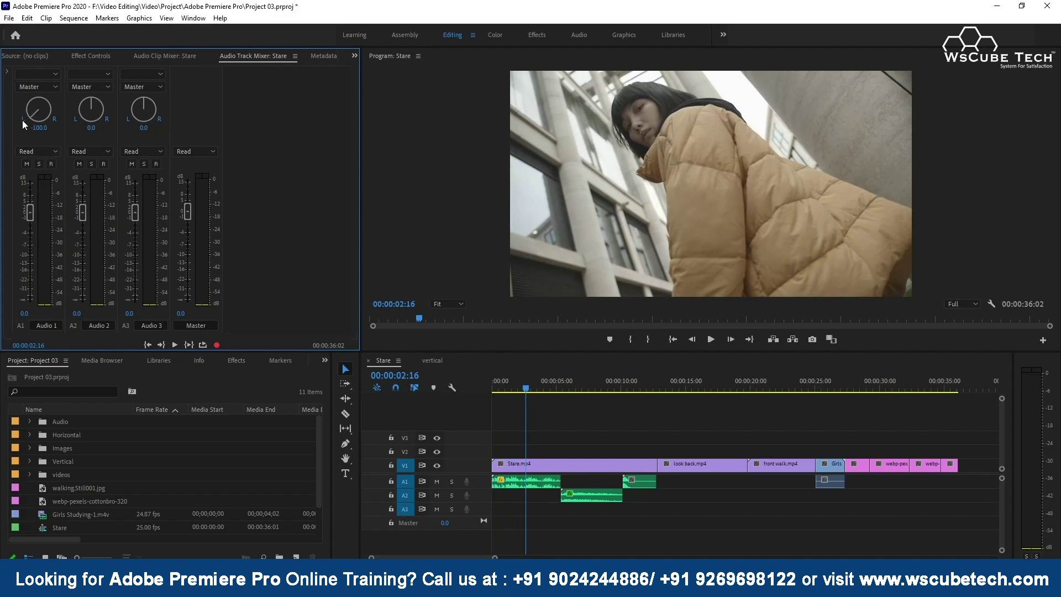
Pan Audio 1 fully left to -100 and play from the start to hear it
drag(36, 129, 36, 132)
drag(525, 389, 476, 387)
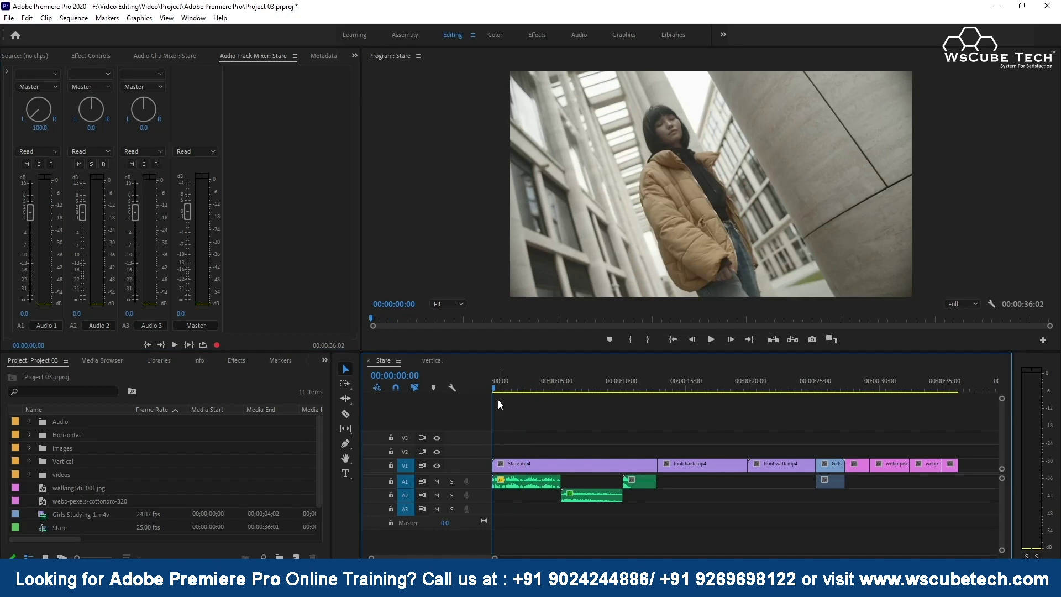
key(space)
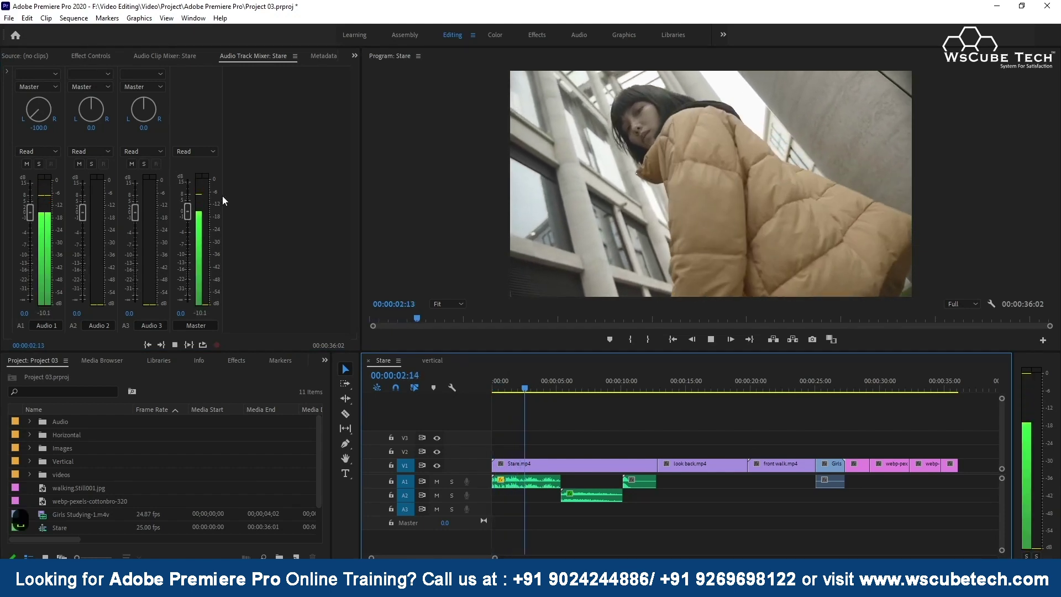
key(space)
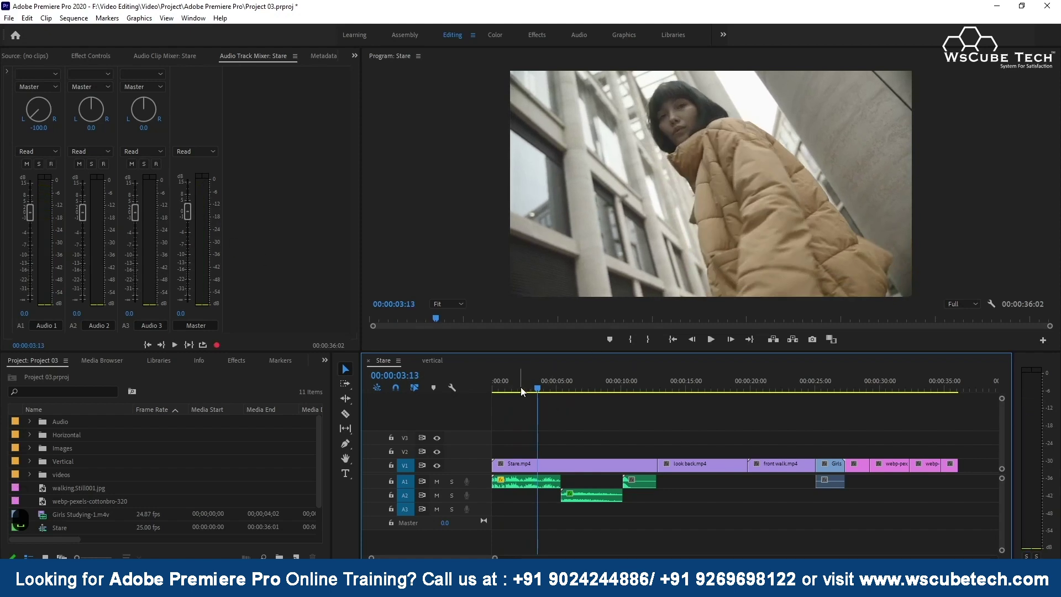
Replay the sequence from the start twice to check the left panning
drag(521, 387, 476, 385)
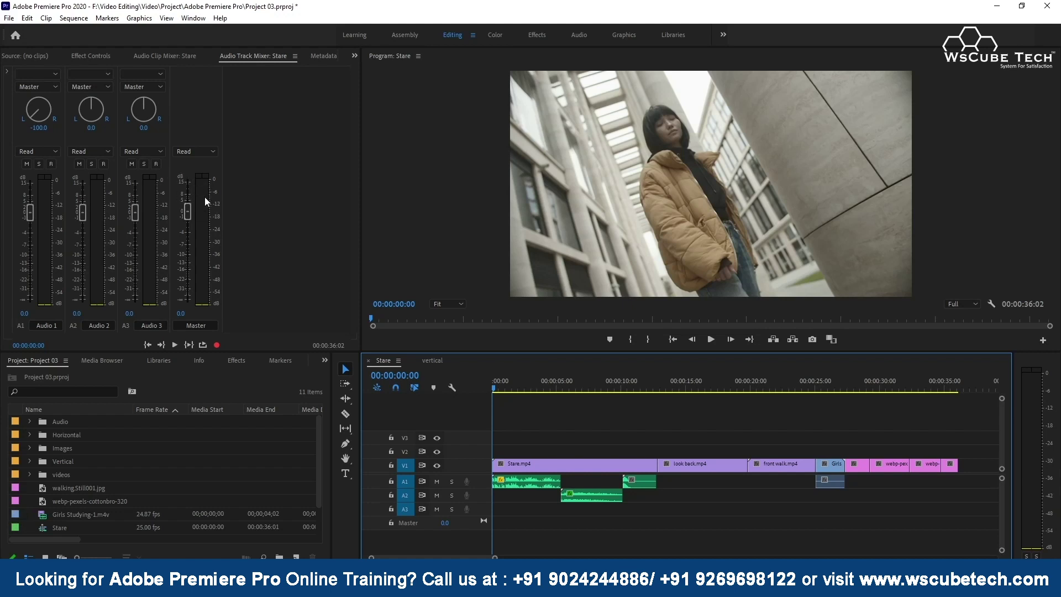
key(space)
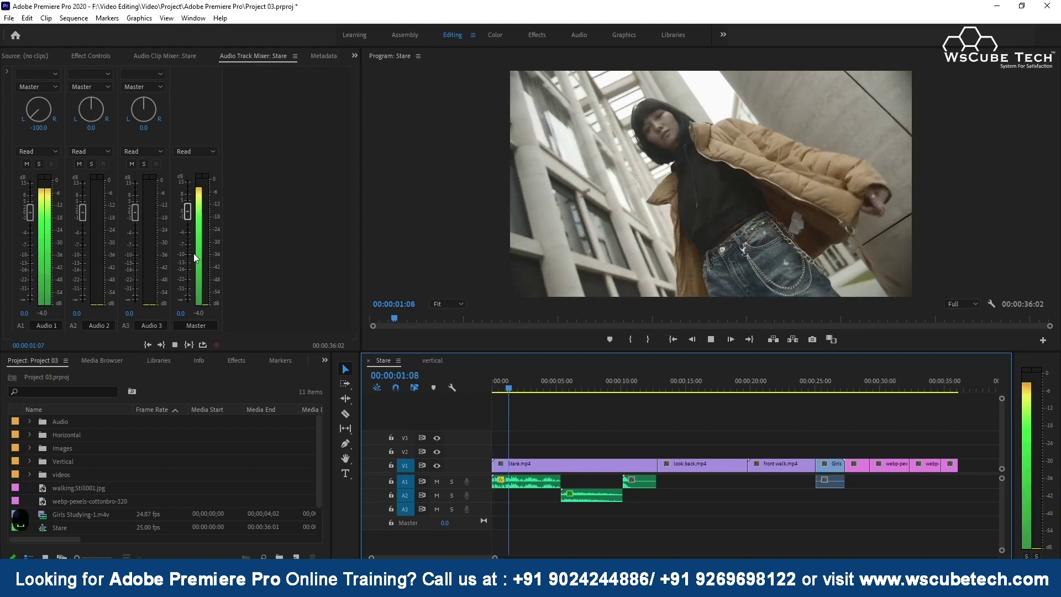
key(space)
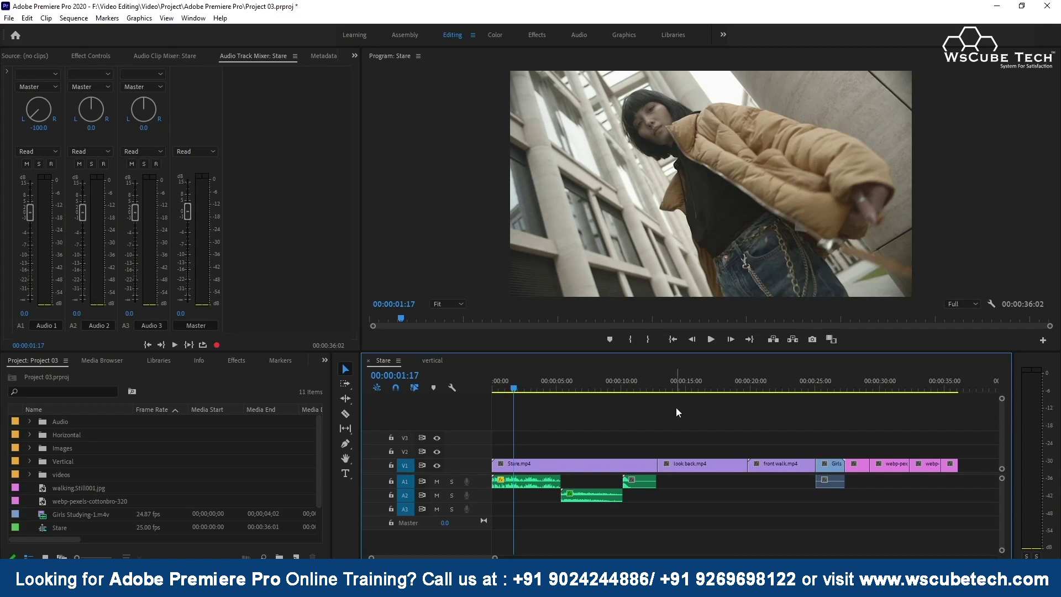
drag(505, 381, 476, 386)
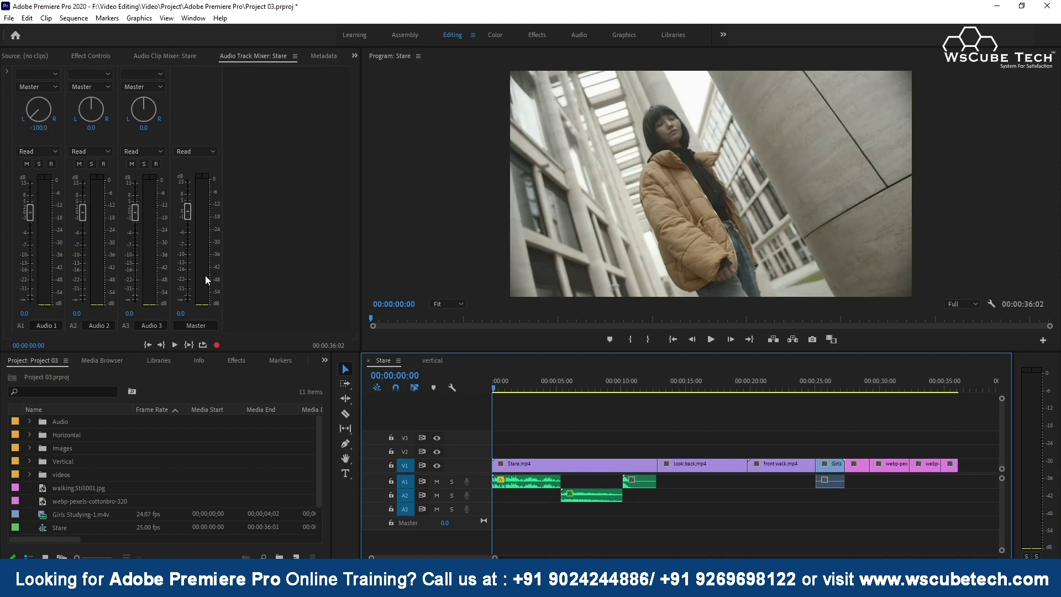
key(space)
Pan Audio 1 fully right to 100, preview it, and rewind the playhead to the start
key(space)
click(54, 119)
key(space)
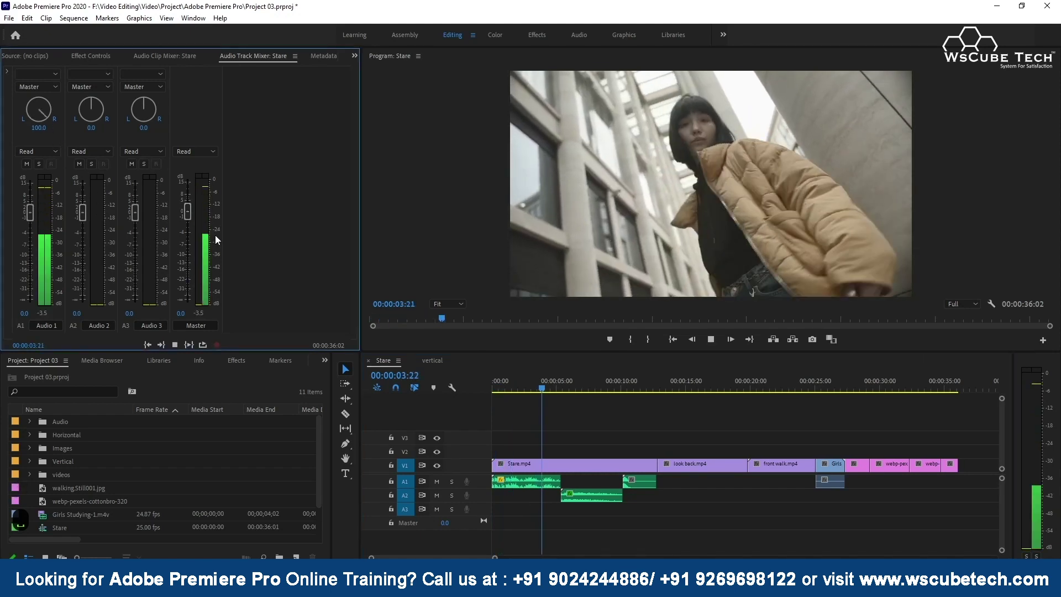
key(space)
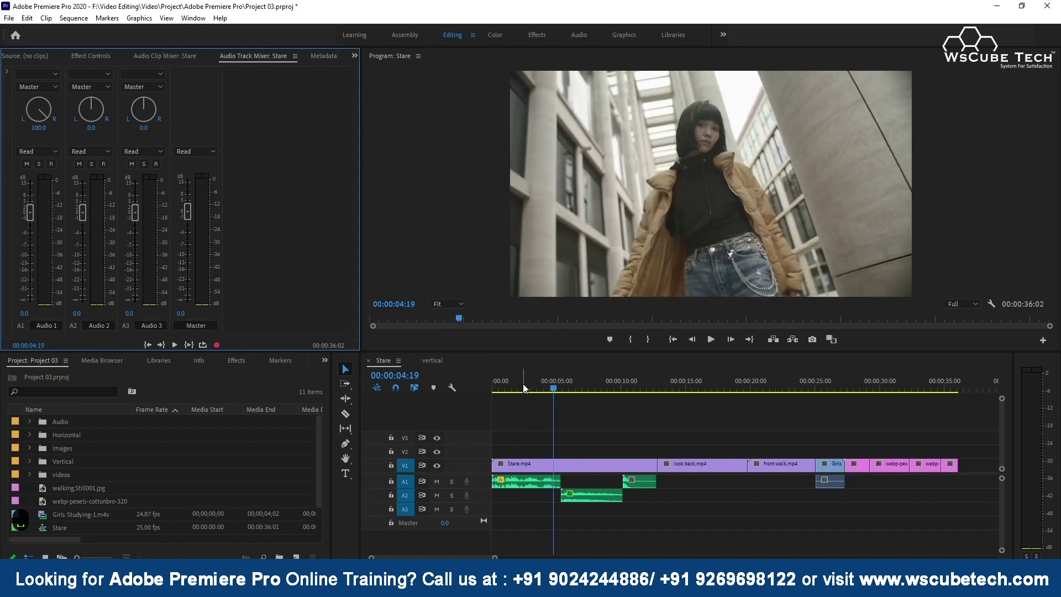
drag(520, 384, 472, 389)
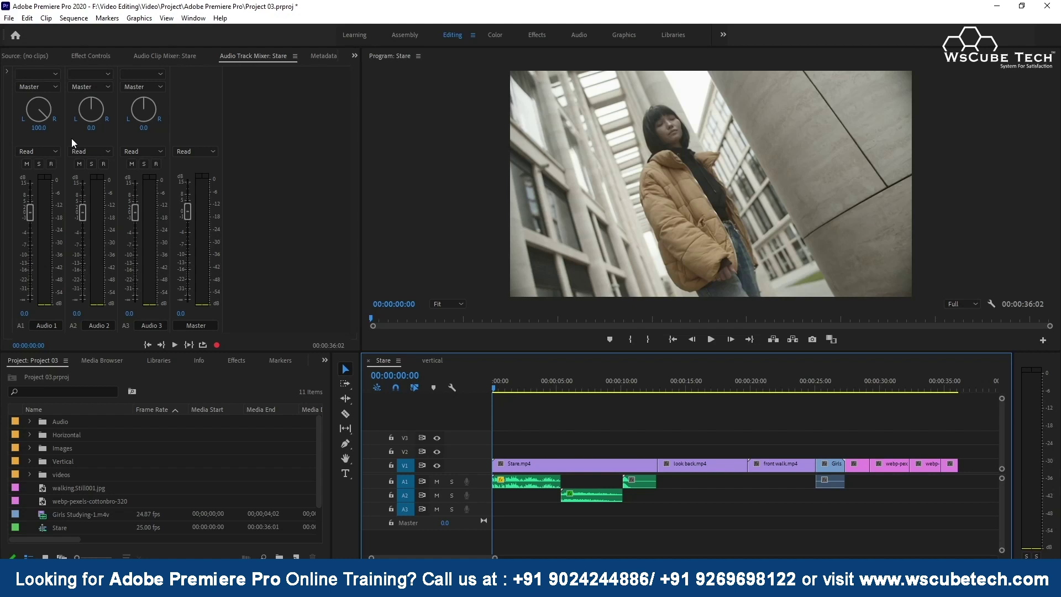
click(35, 127)
Scrub Audio 1's pan through -41 toward centre, then enter 0 to centre it
drag(35, 128, 7, 173)
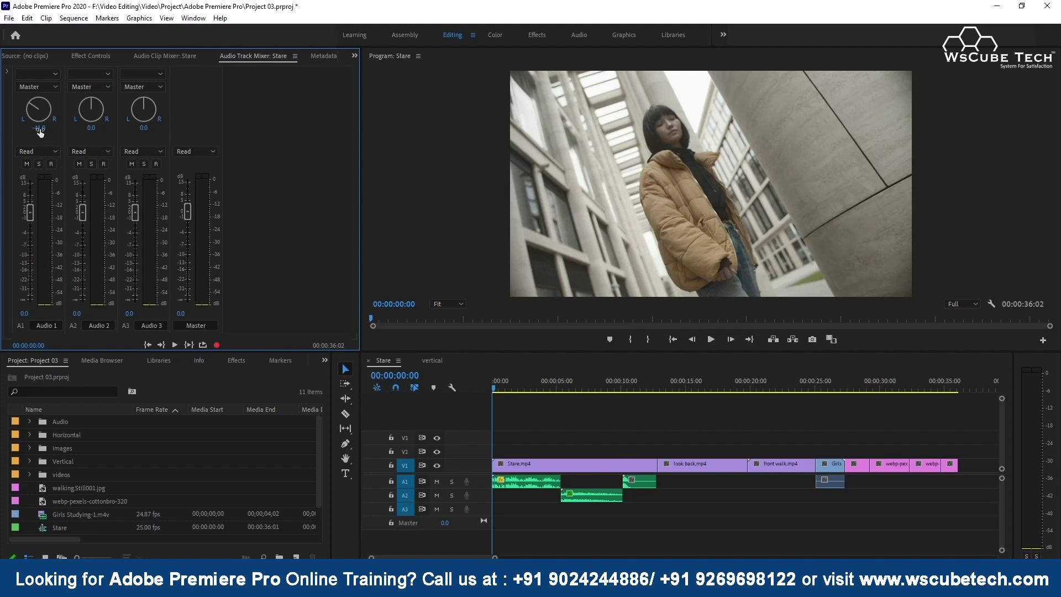
drag(42, 128, 63, 128)
click(37, 129)
text(0)
Play the Stare sequence in short bursts from about four seconds
click(549, 384)
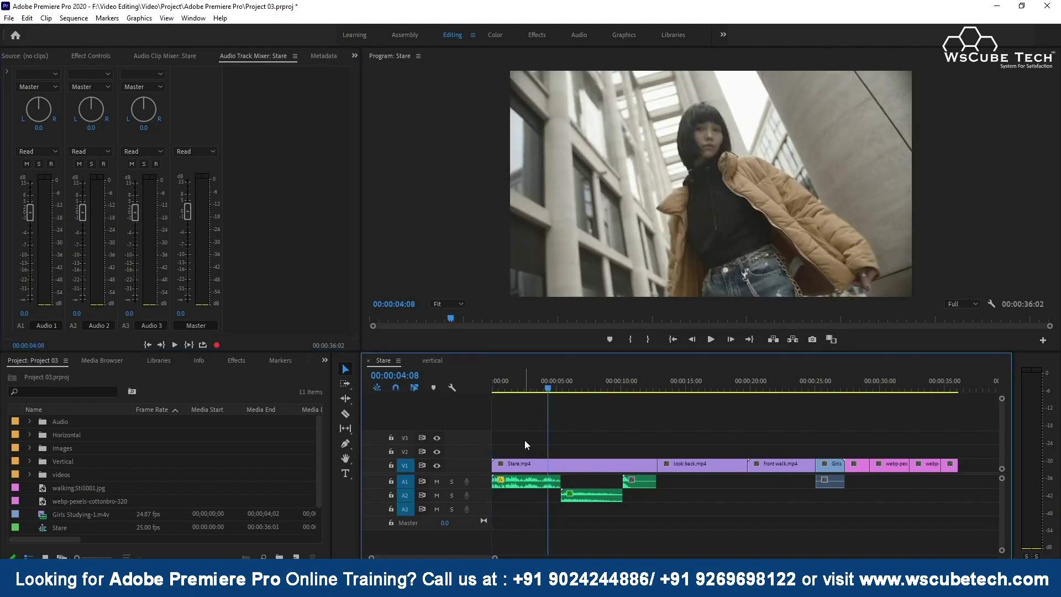
key(space)
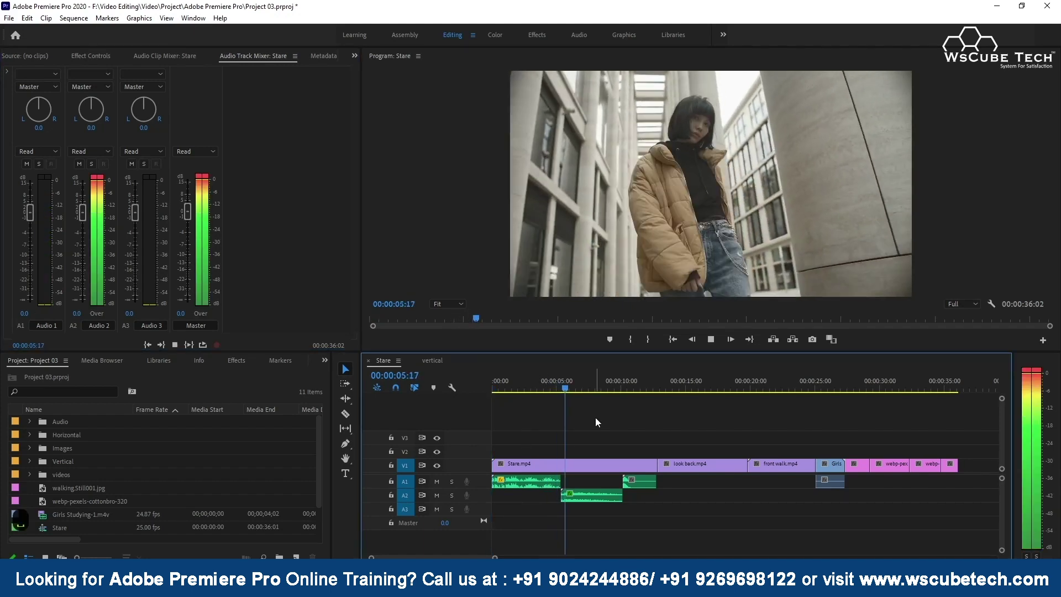
key(space)
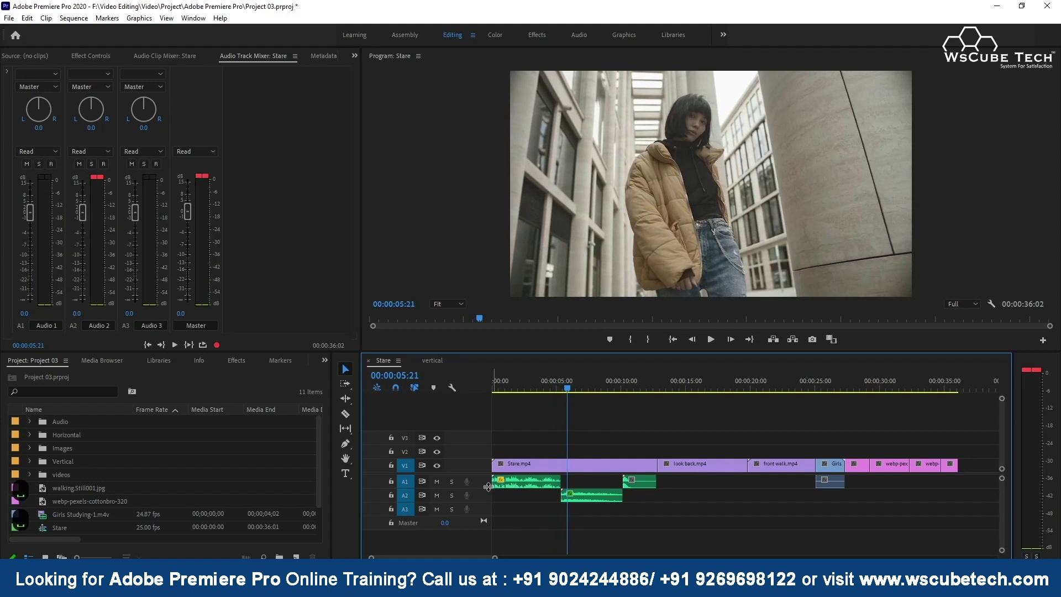
key(space)
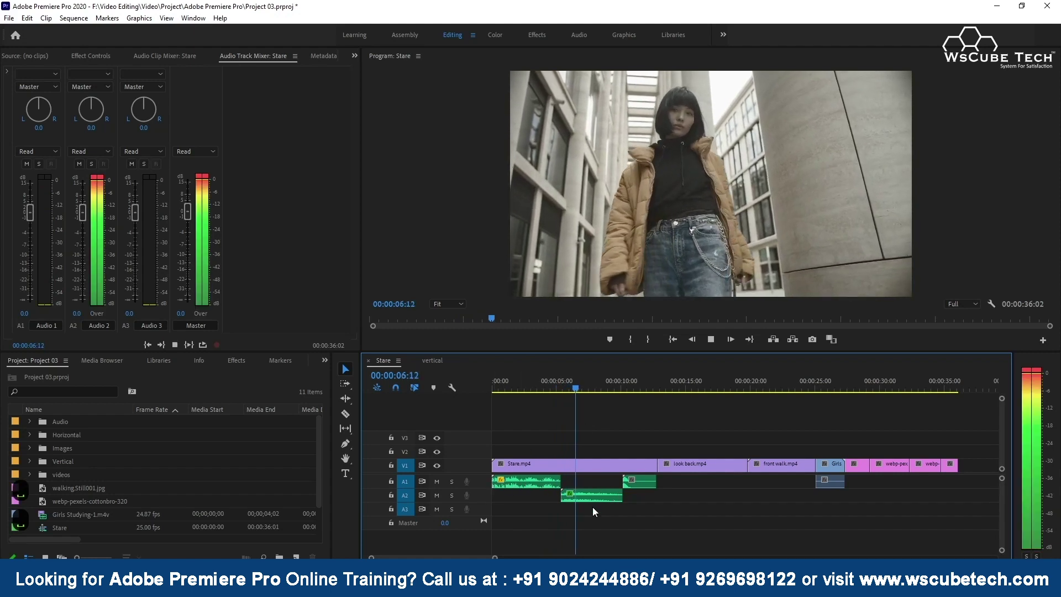
key(space)
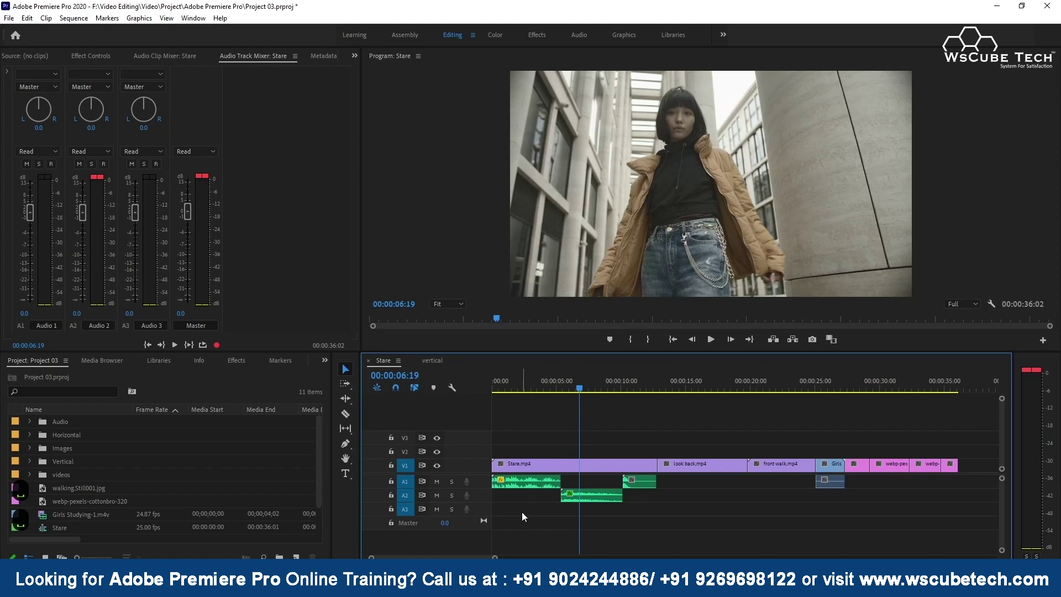
Solo the A1 track and play from about four seconds to hear it alone
click(452, 482)
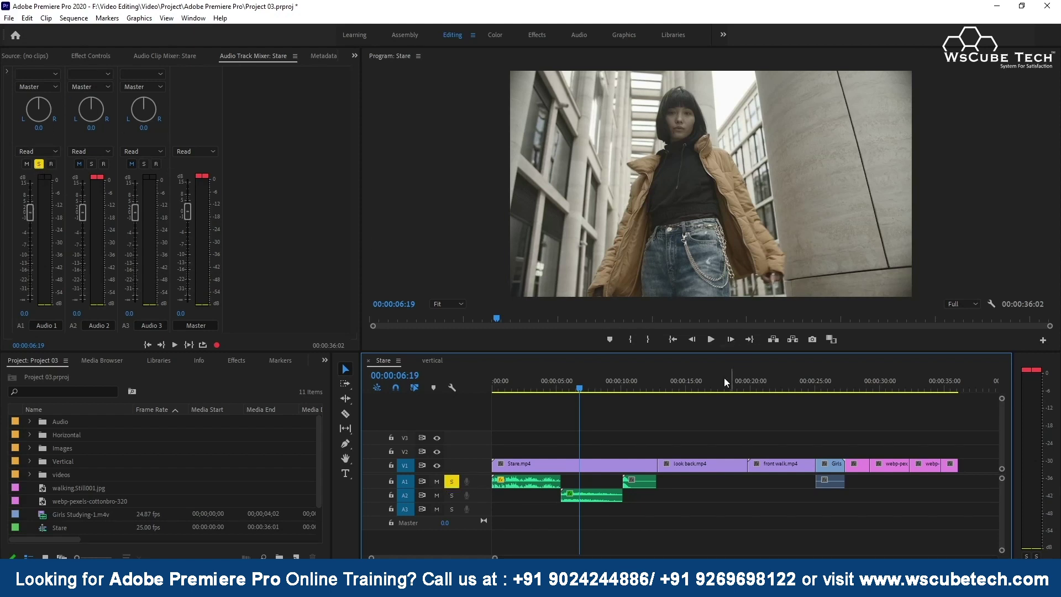
click(547, 387)
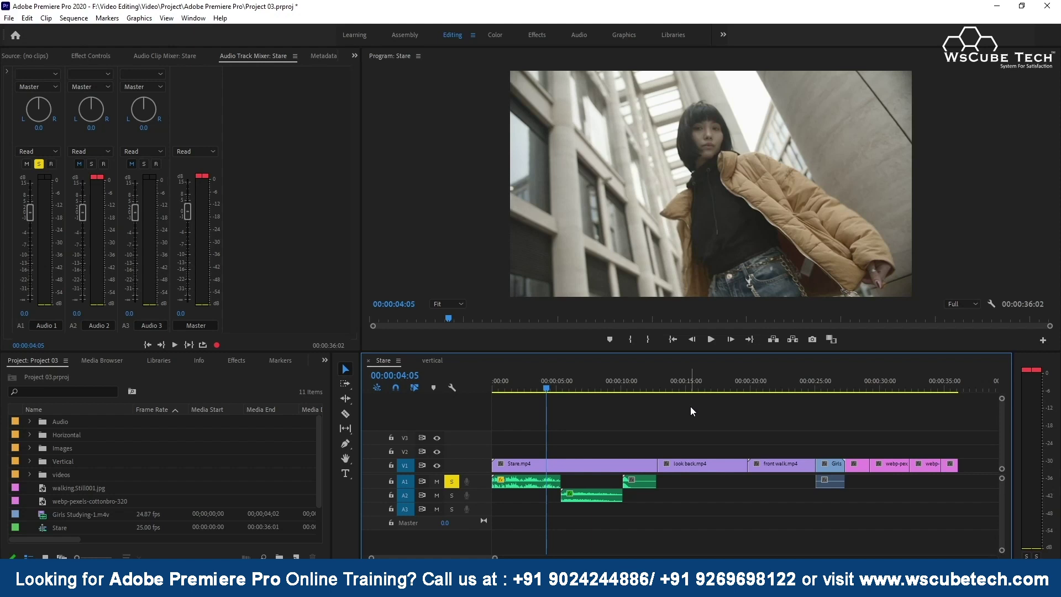
key(space)
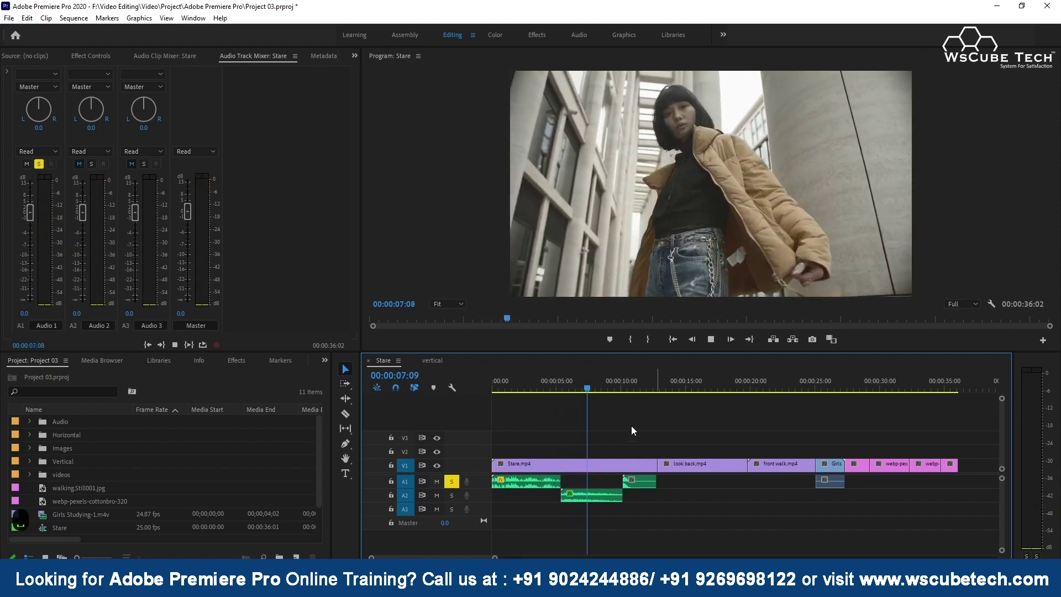
key(space)
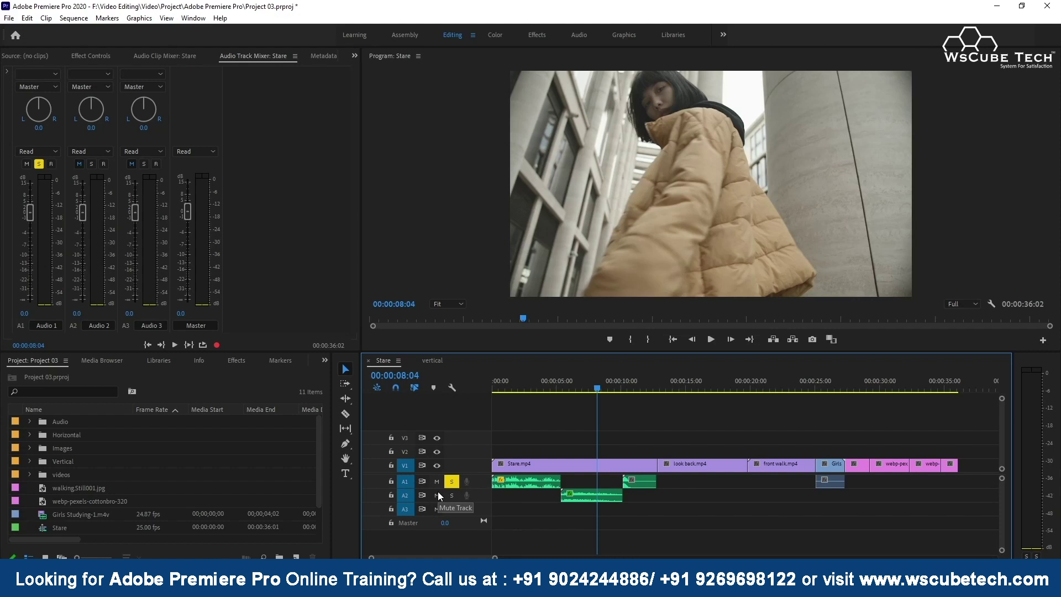
Toggle solo on the Audio 2 track, leaving it soloed
click(451, 496)
click(451, 496)
click(452, 494)
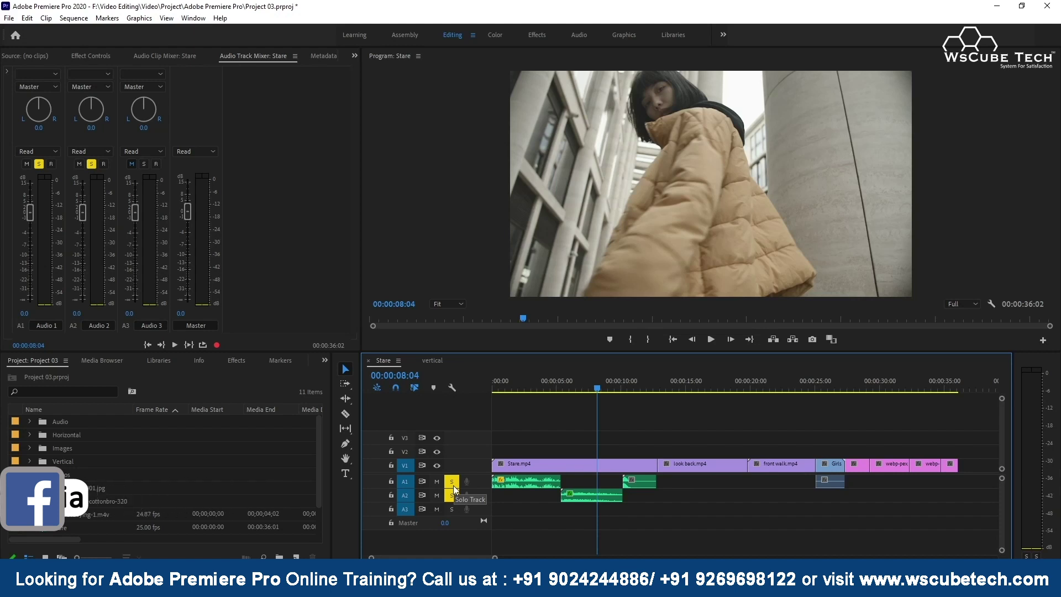
Clear the solos on A2 and A1, then mute and unmute Audio 1
click(453, 488)
click(454, 479)
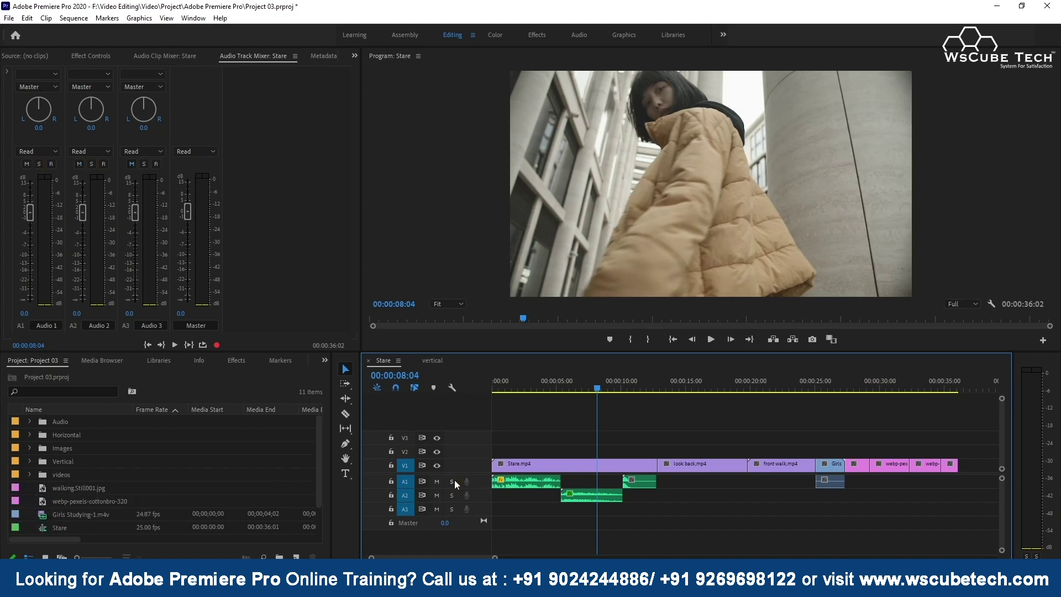
click(438, 482)
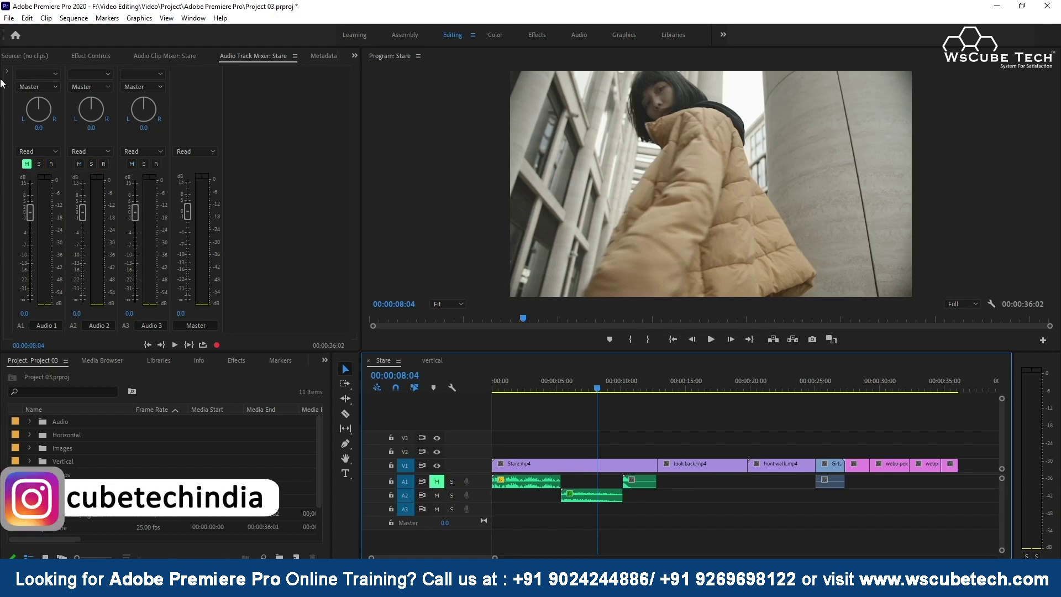
click(26, 164)
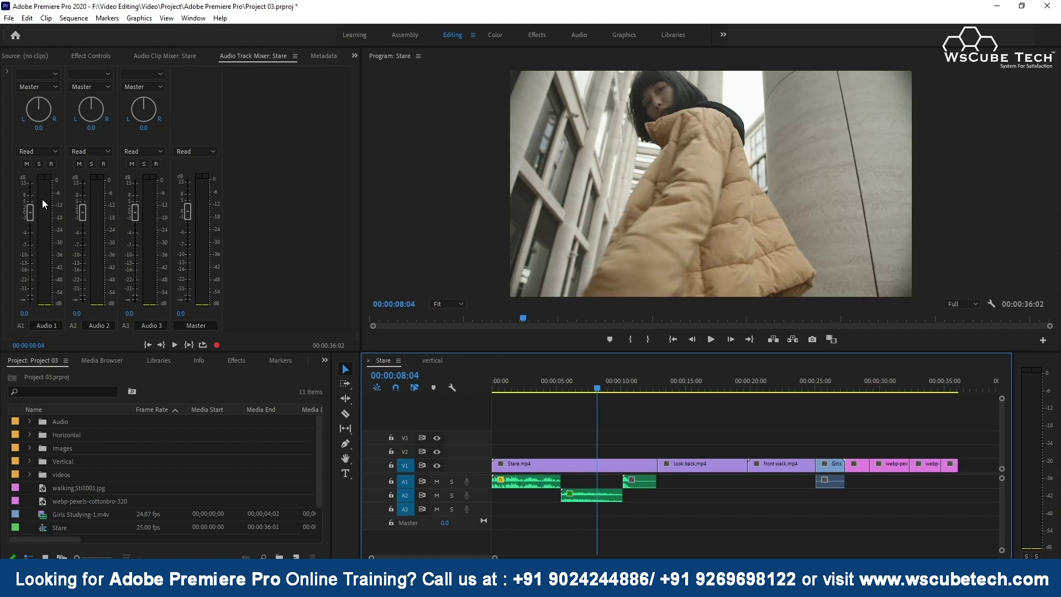
Return to the sequence start and play it back with every track audible
click(500, 384)
key(space)
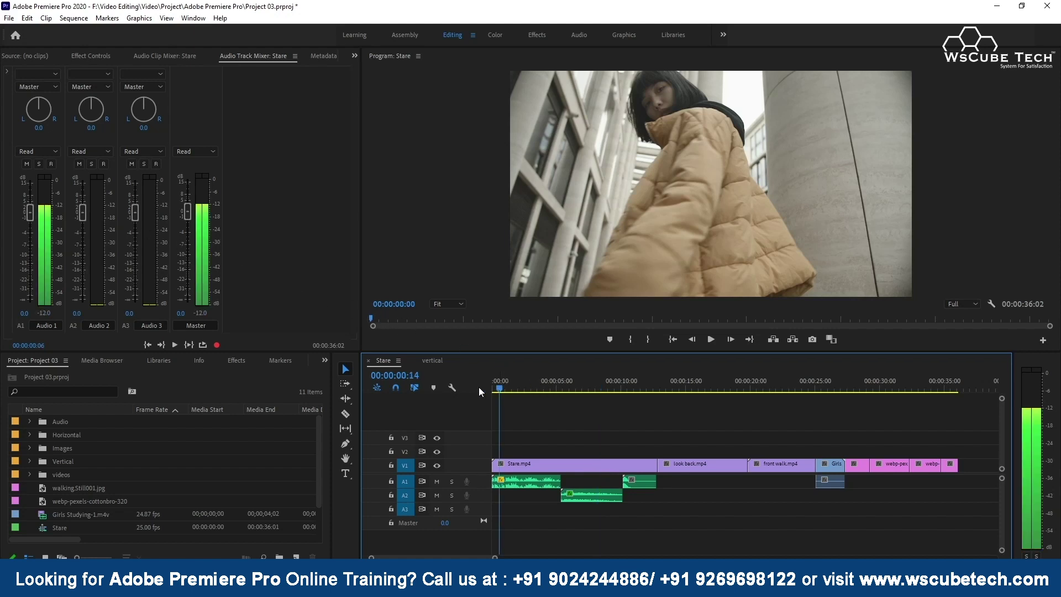
key(Home)
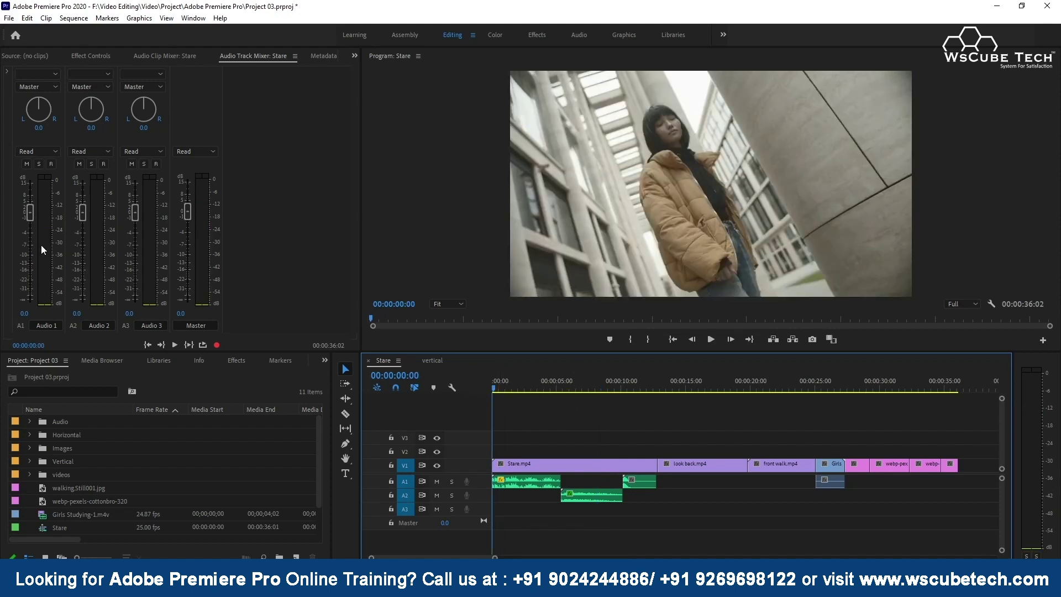
key(space)
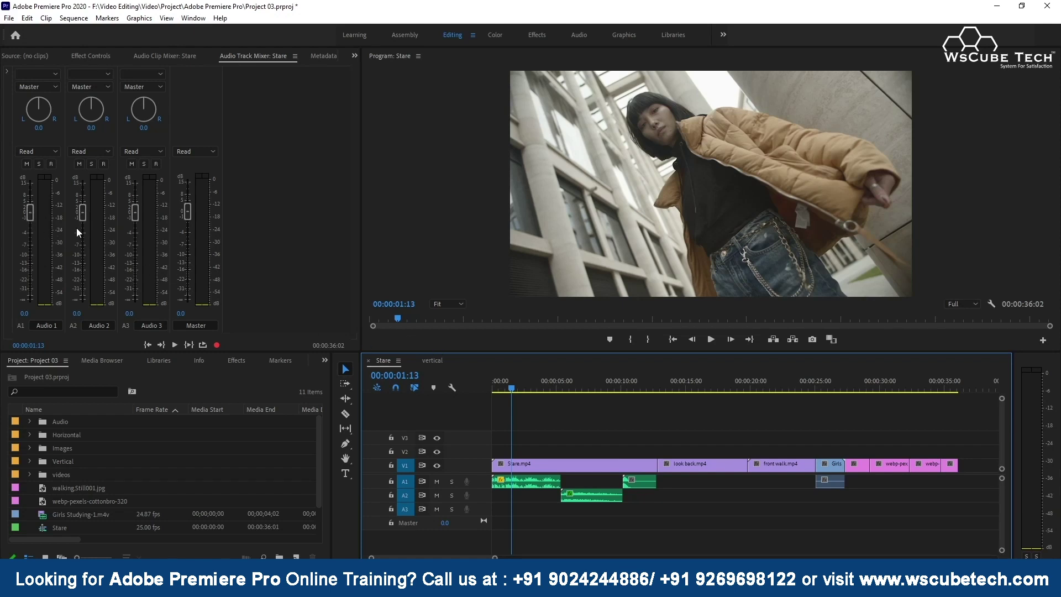
key(space)
Try Audio 1 track volumes during playback: lowered, then 4.9 dB, 6.5 dB, and 2.6 dB
drag(28, 209, 30, 262)
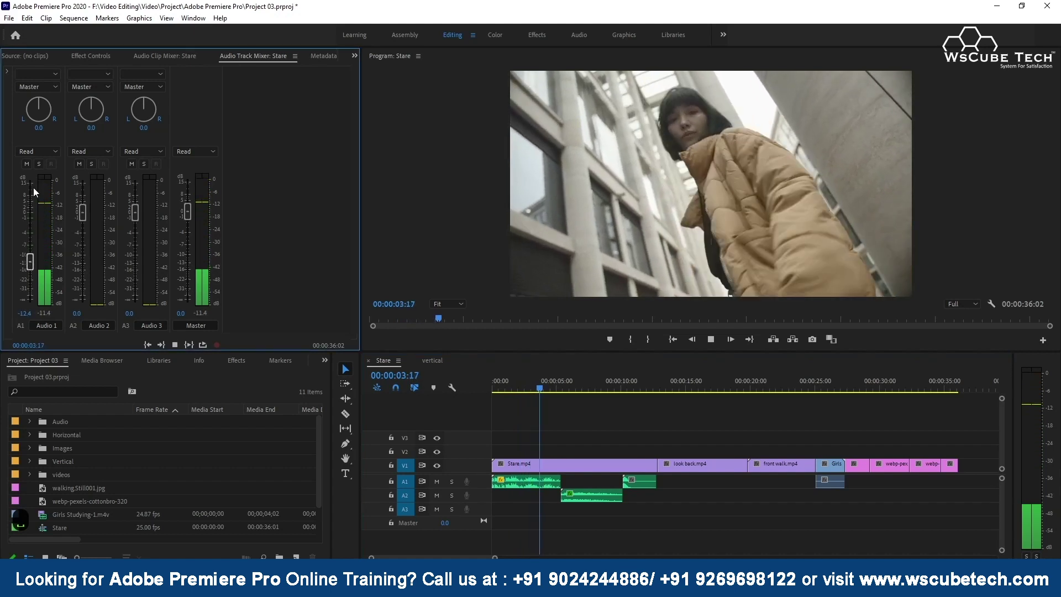
key(space)
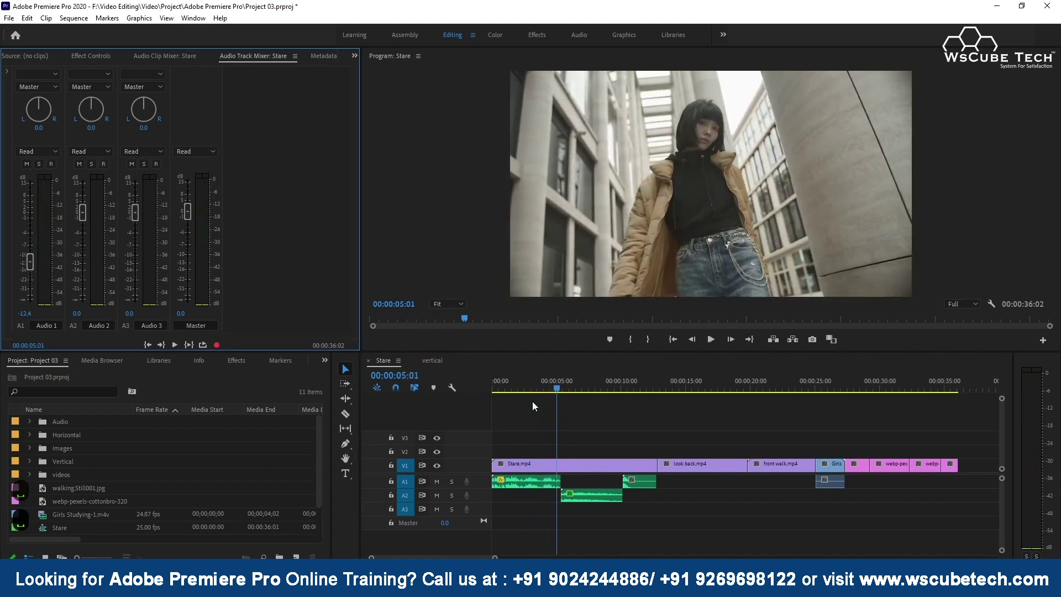
drag(528, 387, 491, 386)
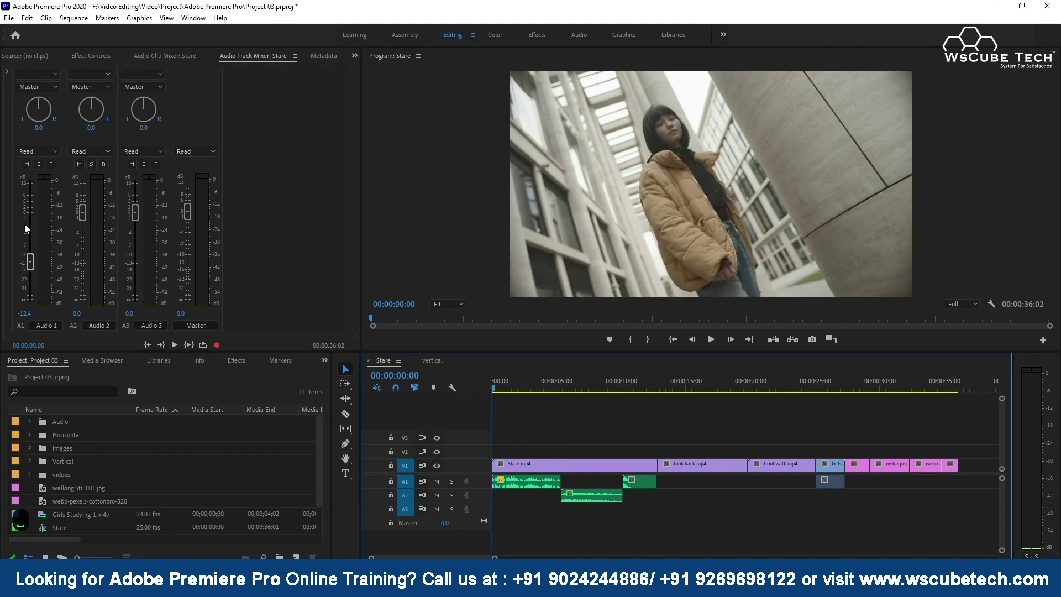
drag(31, 260, 30, 201)
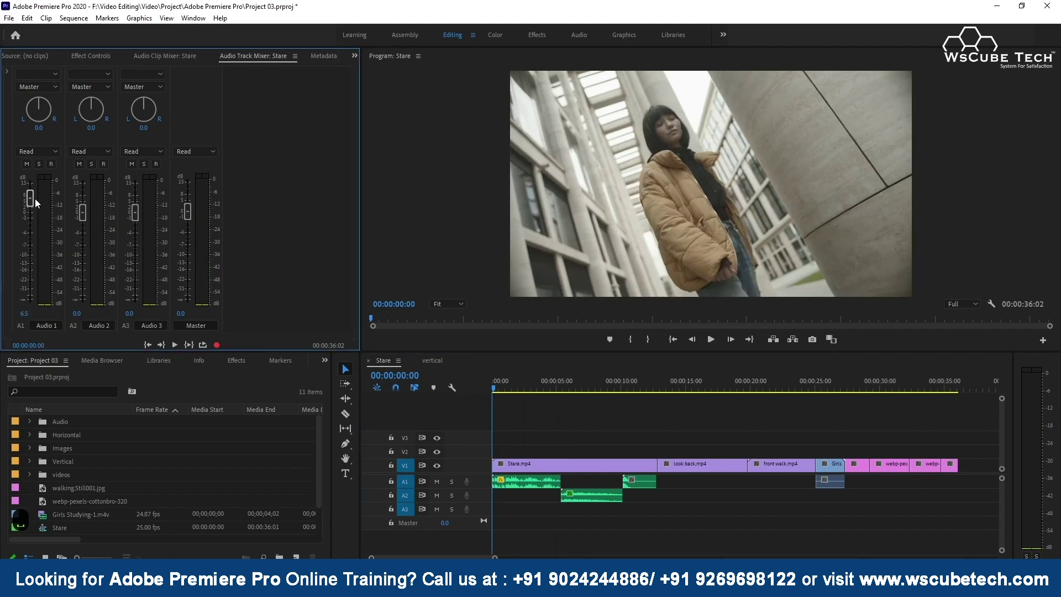
key(space)
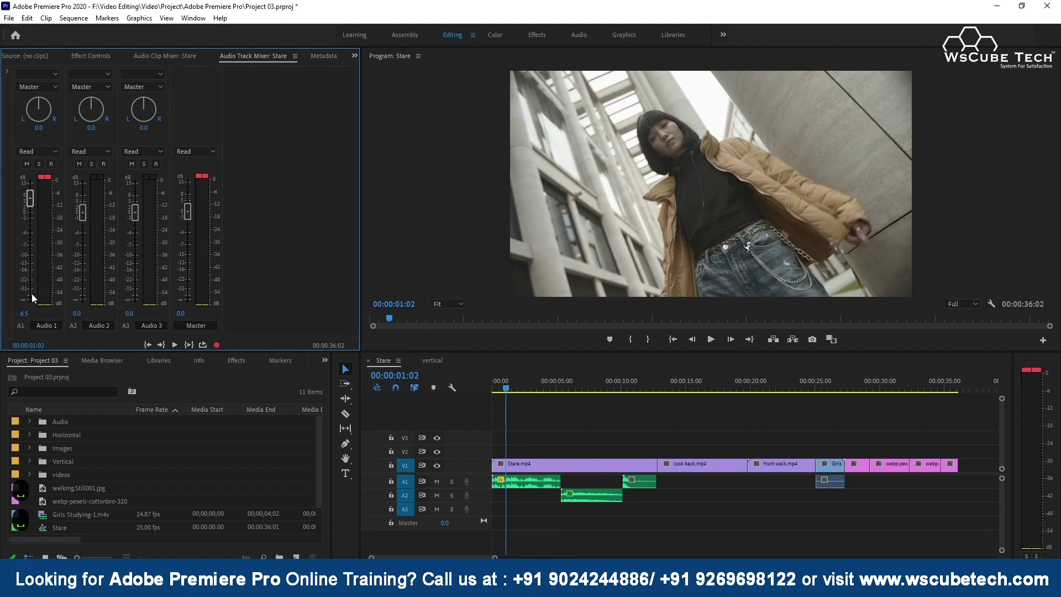
drag(22, 315, 39, 315)
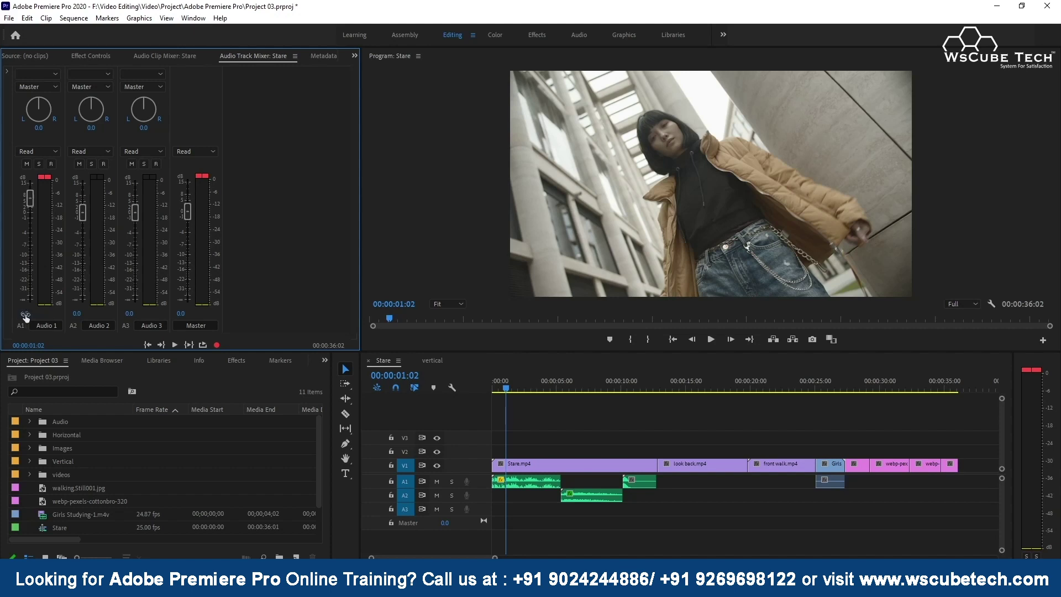
drag(26, 314, 17, 314)
Enter 0 as the Audio 1 track volume so it reads 0.0 dB
click(24, 314)
text(0)
key(Return)
Play from about four seconds to listen, then pull the Audio 2 fader down
click(554, 390)
key(space)
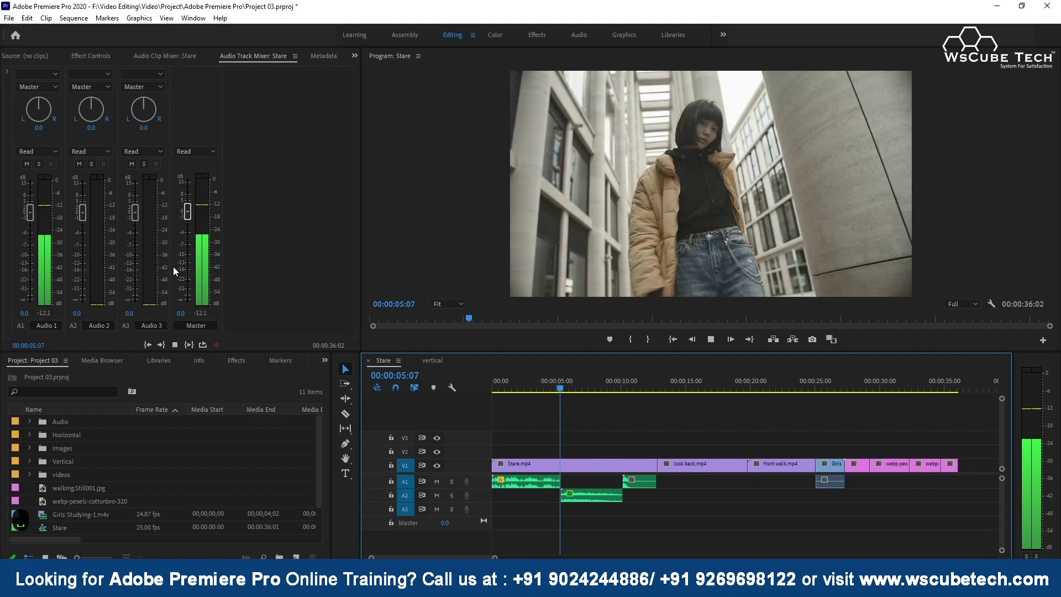
key(space)
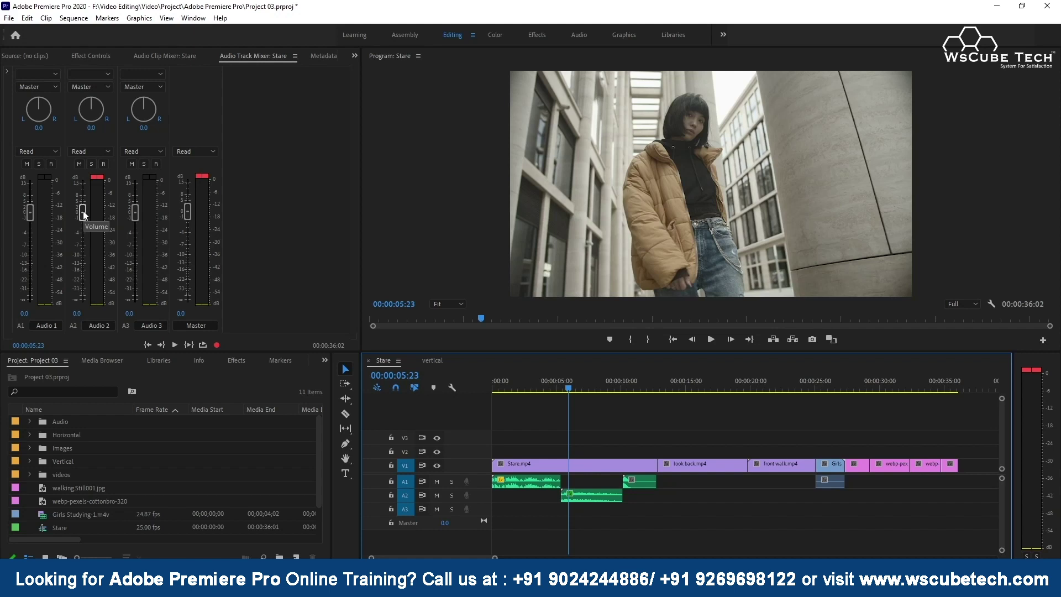
drag(83, 210, 87, 260)
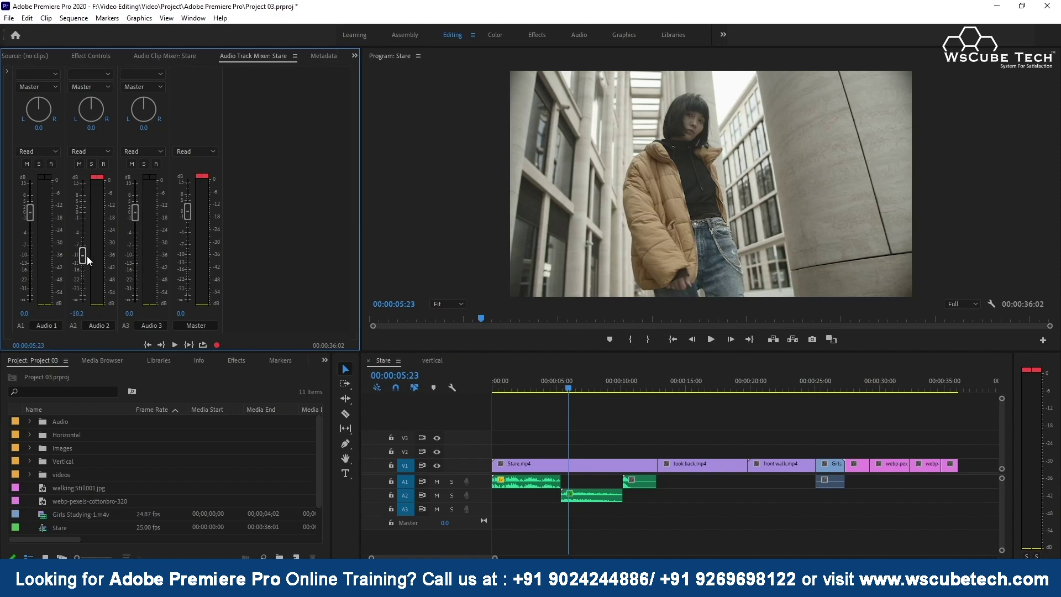
Play from 00:00:04:24 to hear Audio 2 at -10.2 dB against the other tracks
click(556, 385)
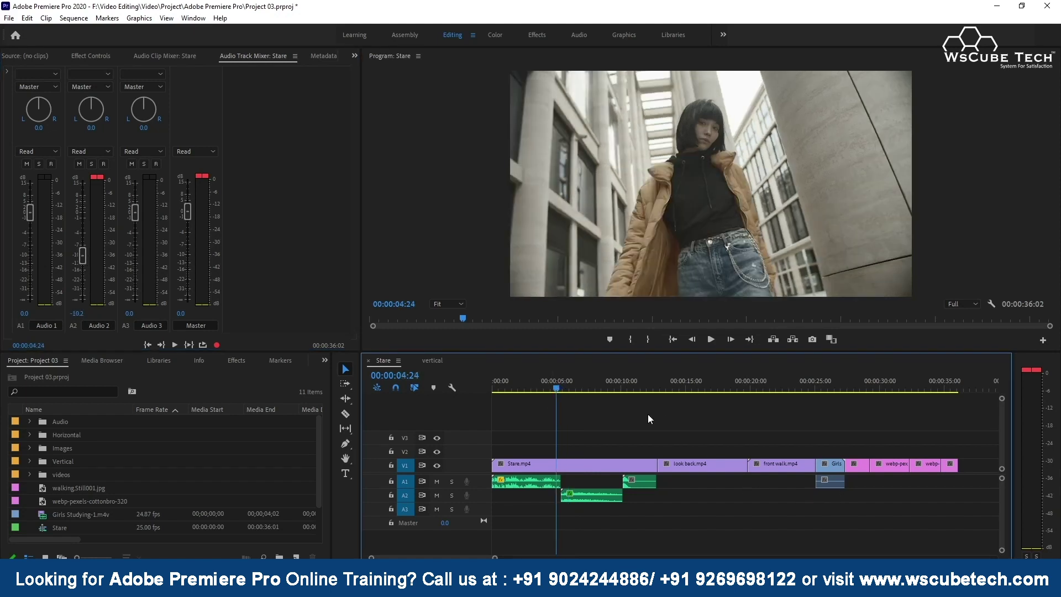
key(space)
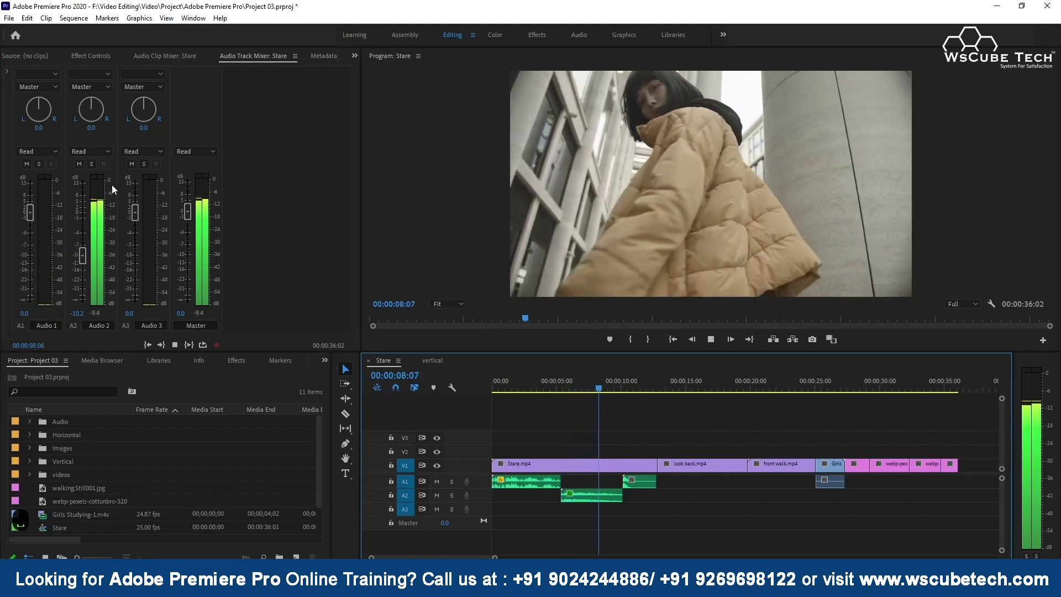
key(space)
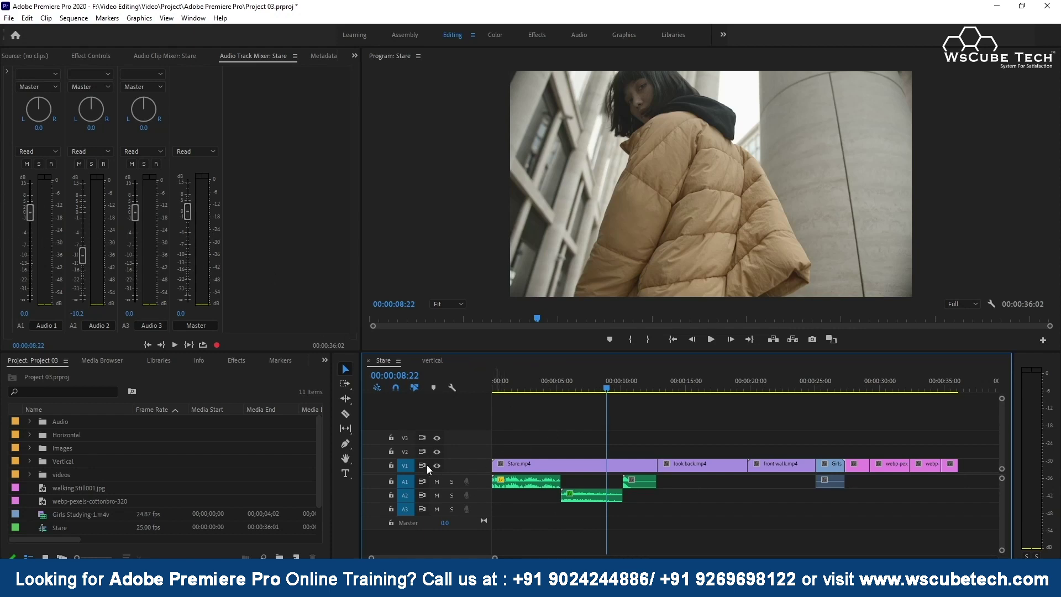
mouse_move(901, 468)
drag(178, 318, 161, 318)
click(181, 313)
text(0)
key(Return)
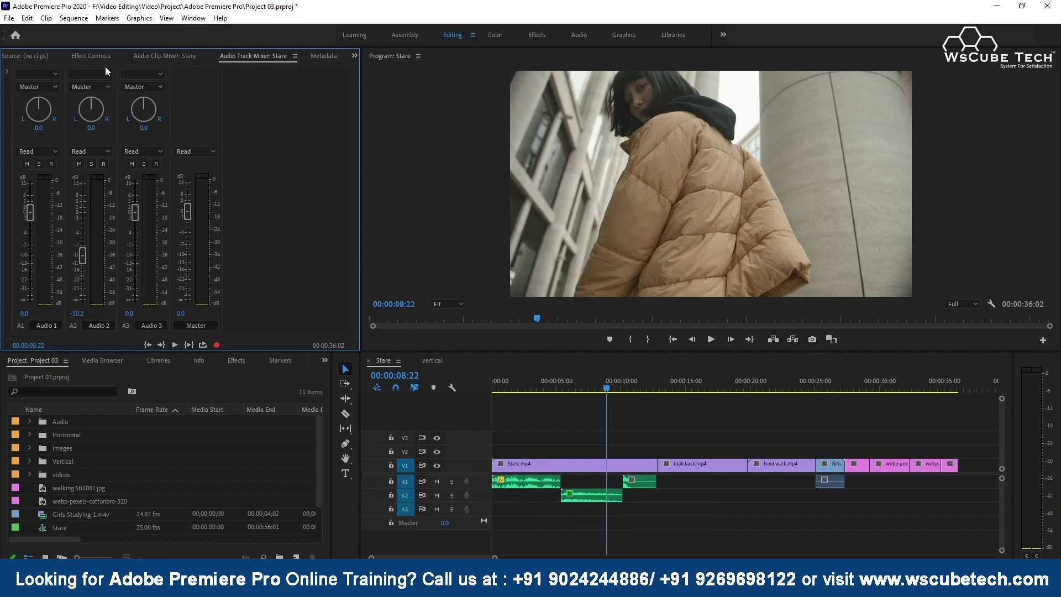
click(181, 55)
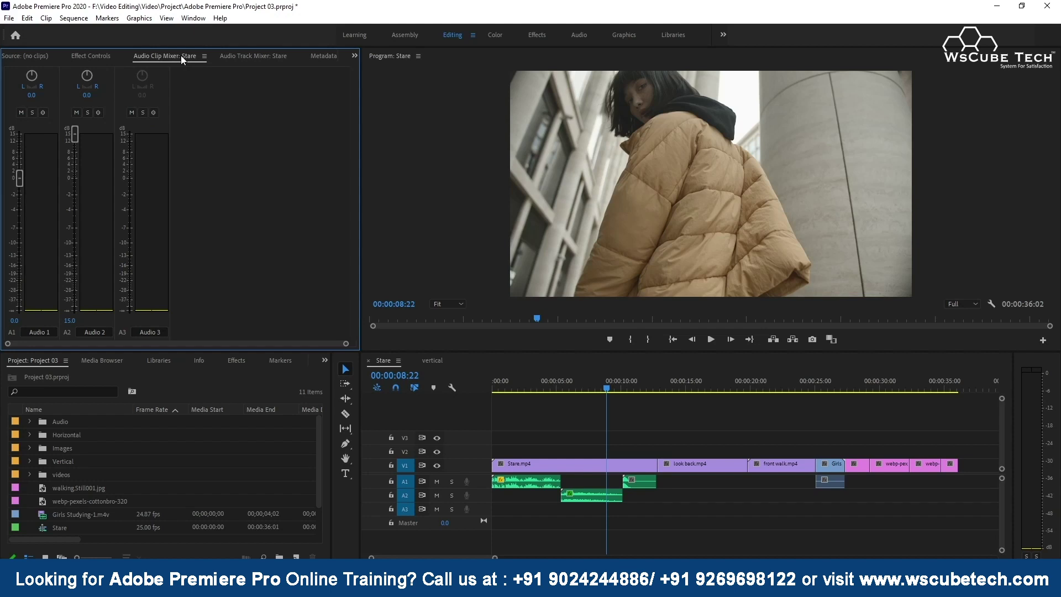
Select the A1 audio clip at 00:00:03:07 and lower its clip volume slightly
click(608, 495)
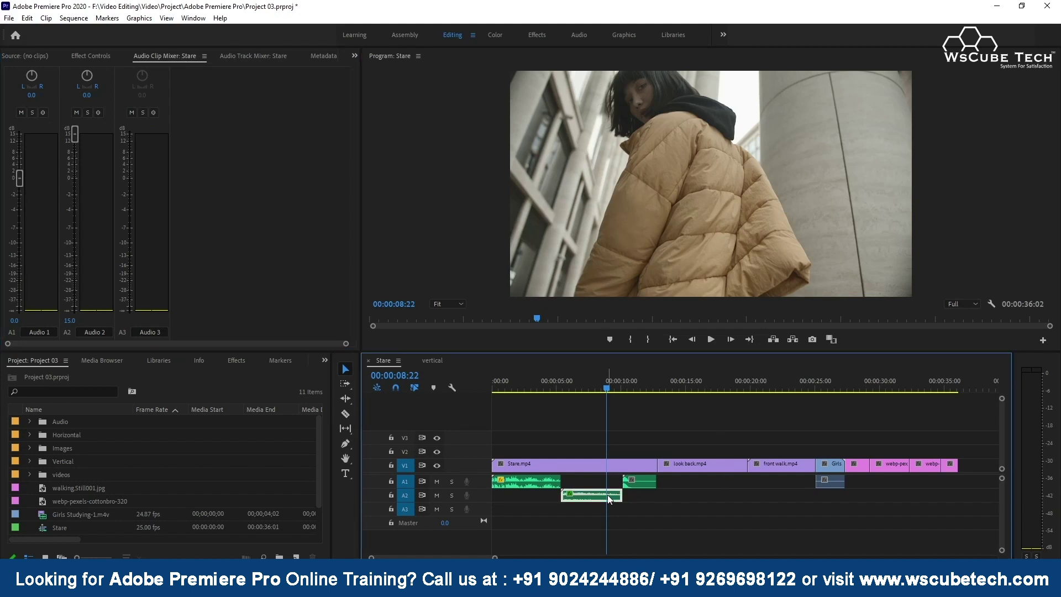
click(565, 466)
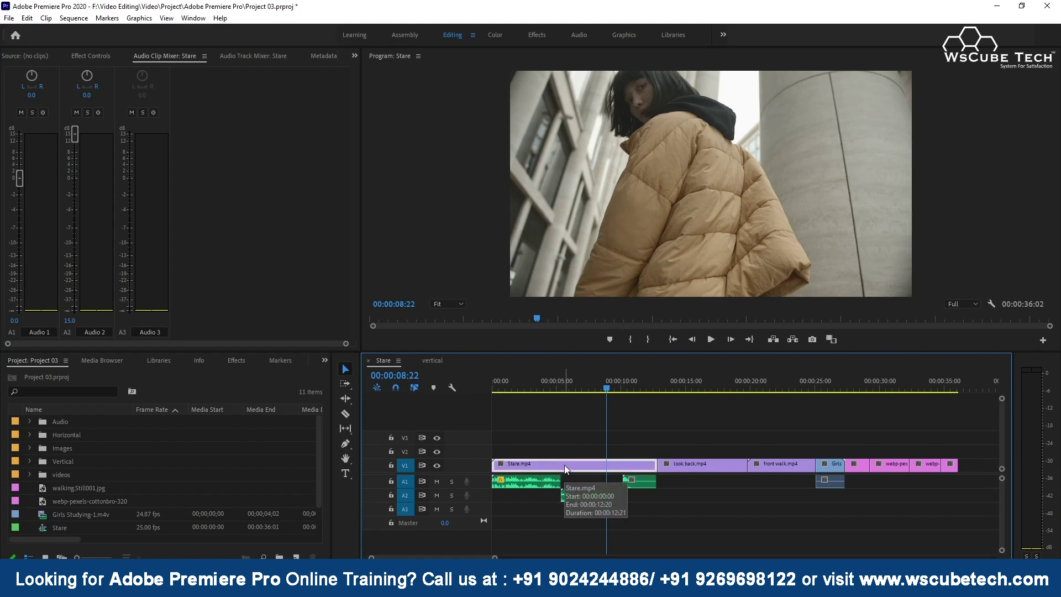
click(525, 485)
click(534, 379)
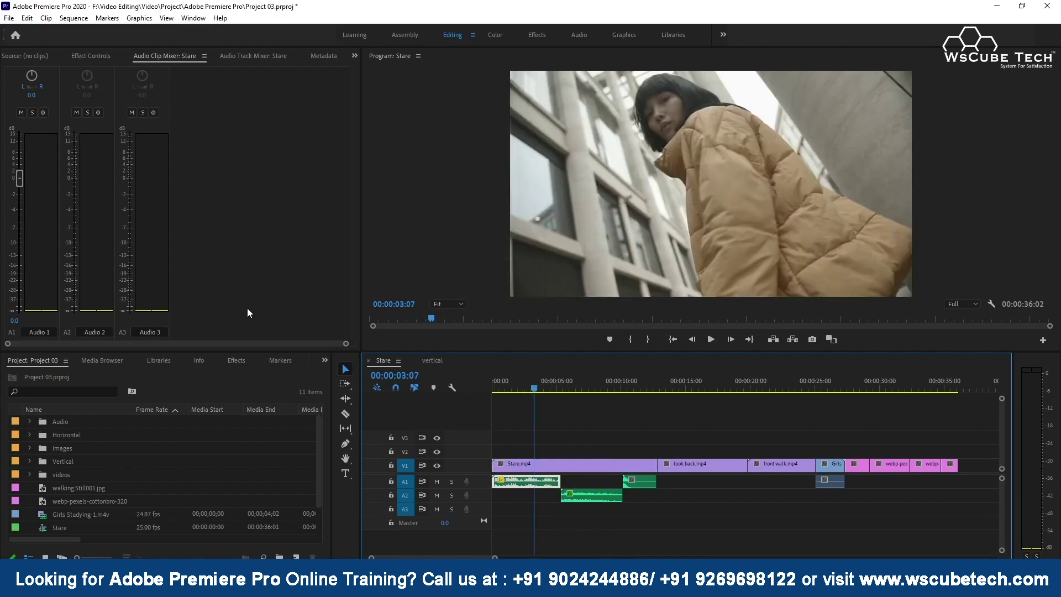
drag(17, 177, 21, 187)
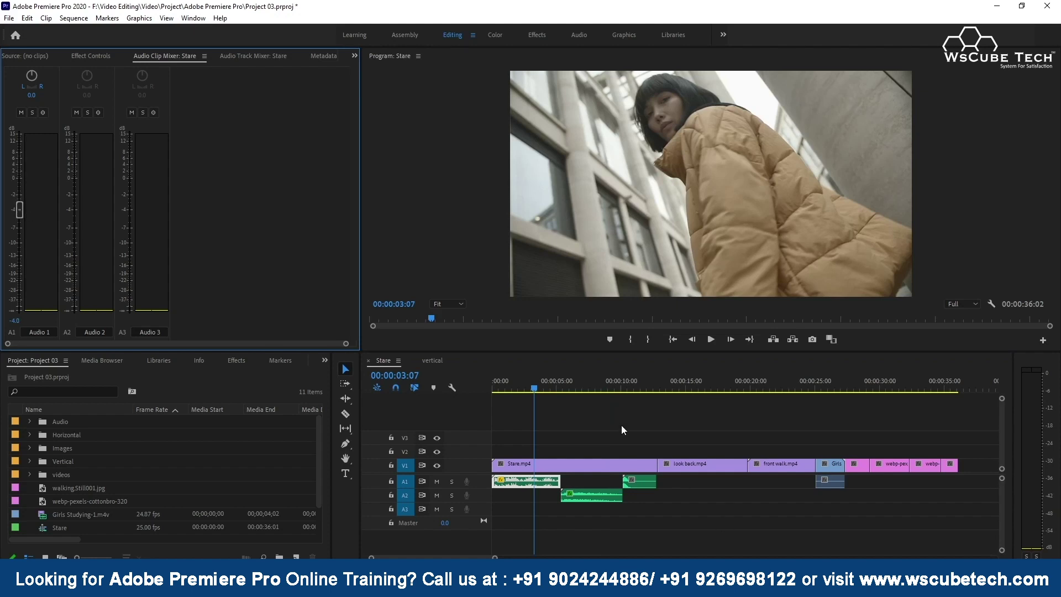
Select the A2 clip at 00:00:06:19 and lower its volume from 15.0 to -10.2 dB
click(579, 378)
click(589, 493)
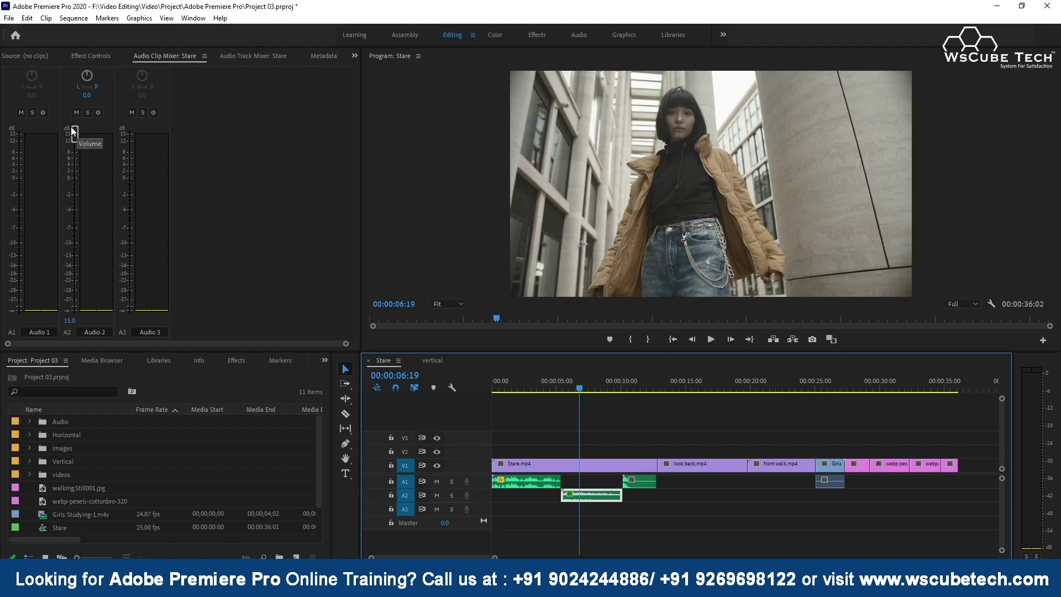
drag(74, 131, 75, 169)
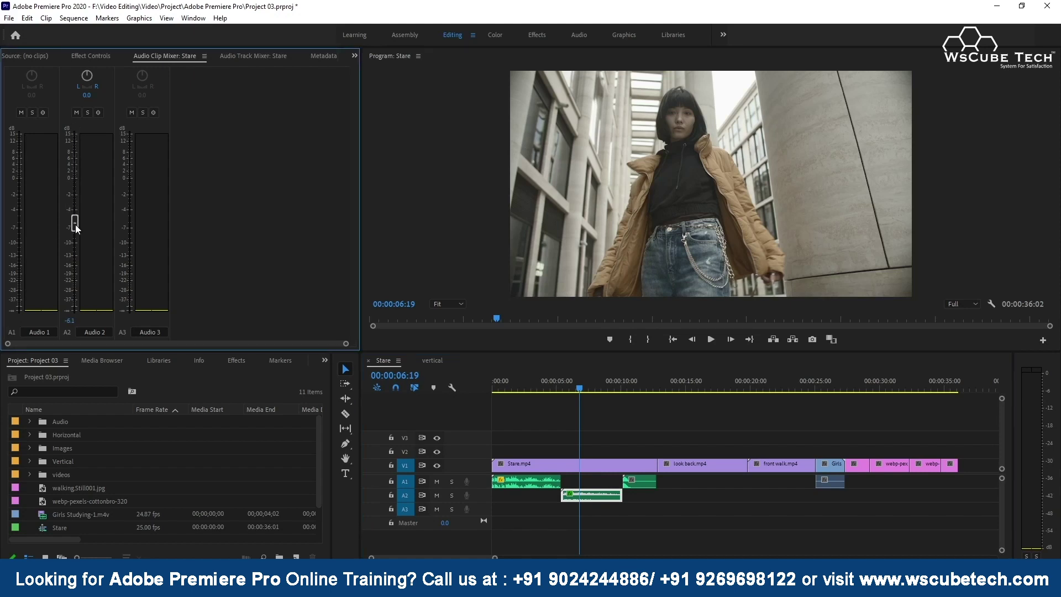
drag(74, 243, 74, 244)
Play from near the sequence start to check the mix, then return to the track mixer
click(502, 387)
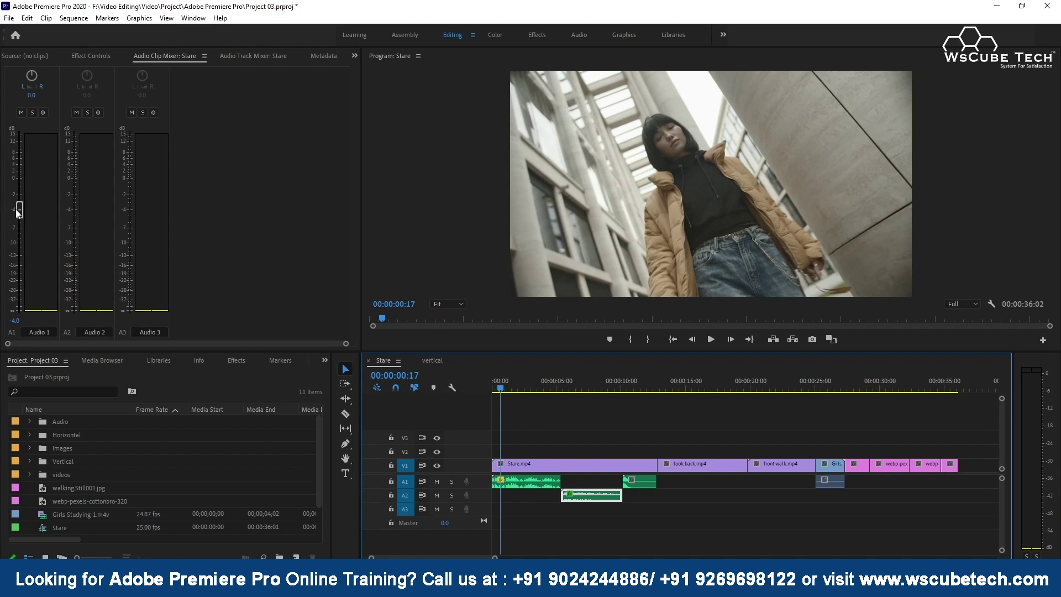
key(space)
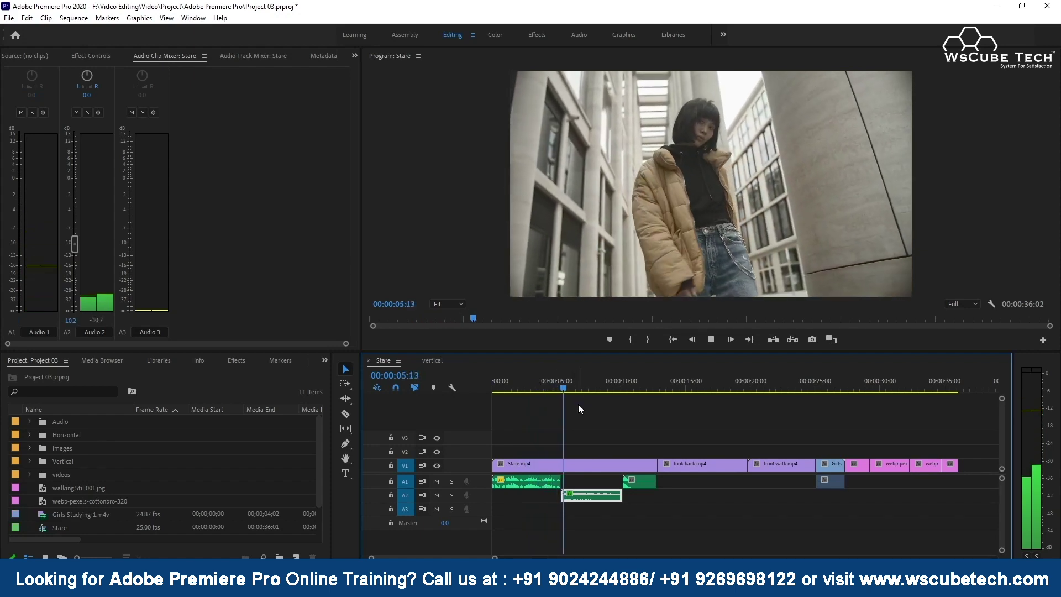
key(space)
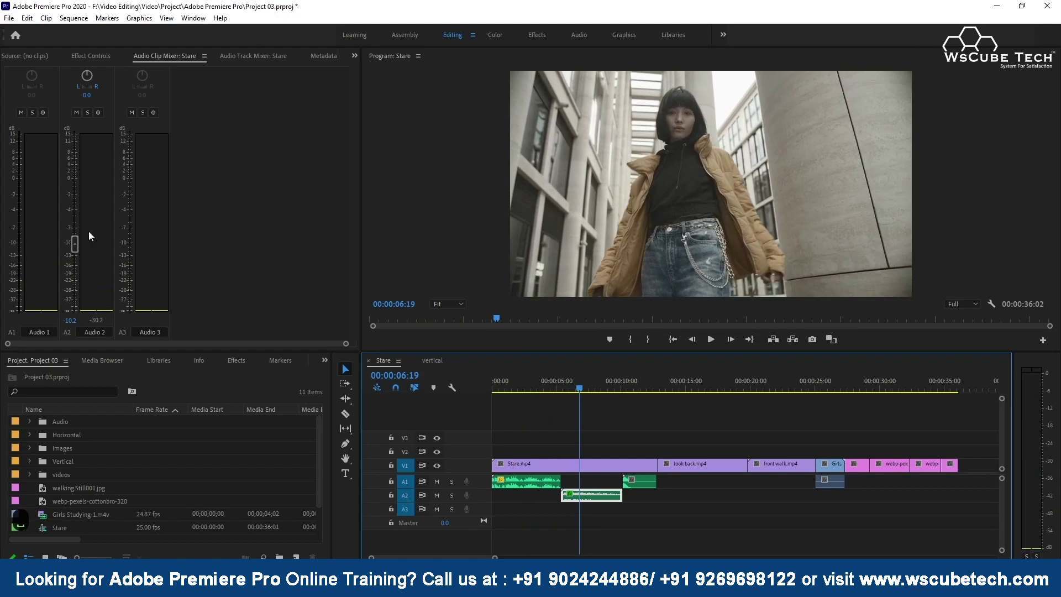
click(241, 55)
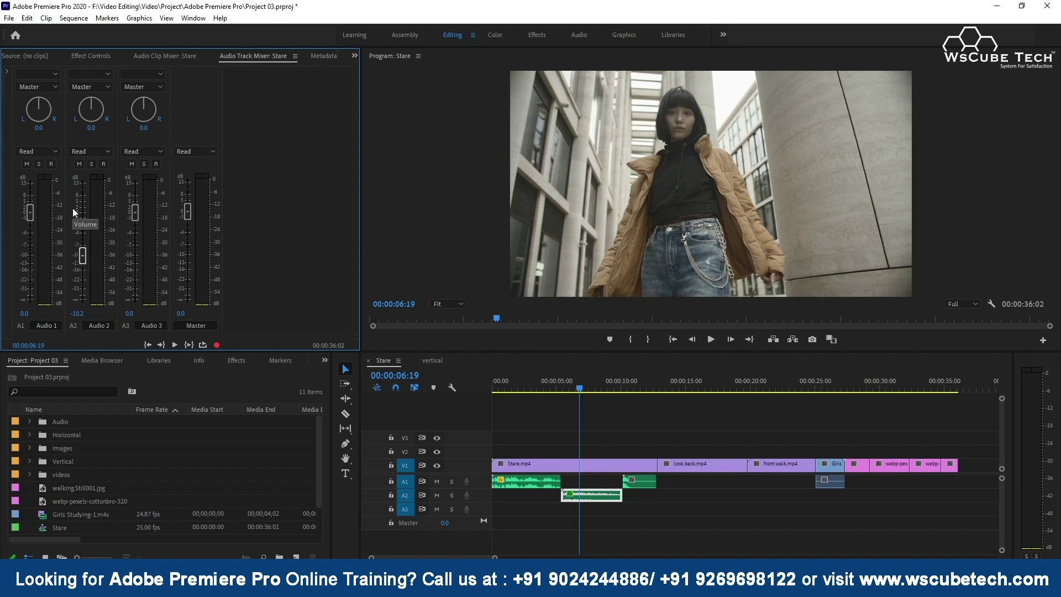
click(164, 57)
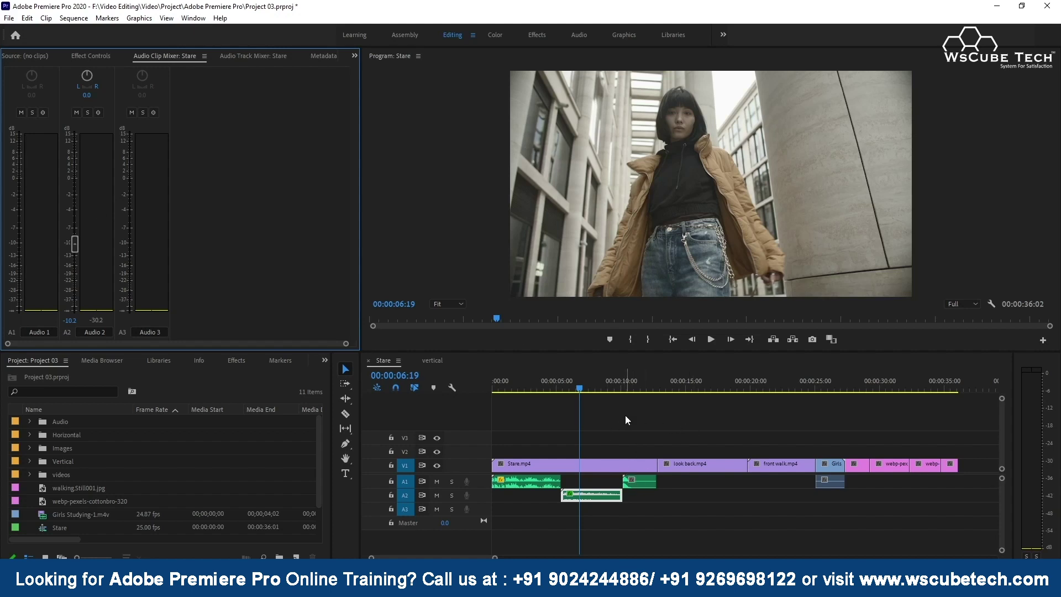
Turn down the volume of the short later A1 clip with its Clip Mixer fader
click(529, 386)
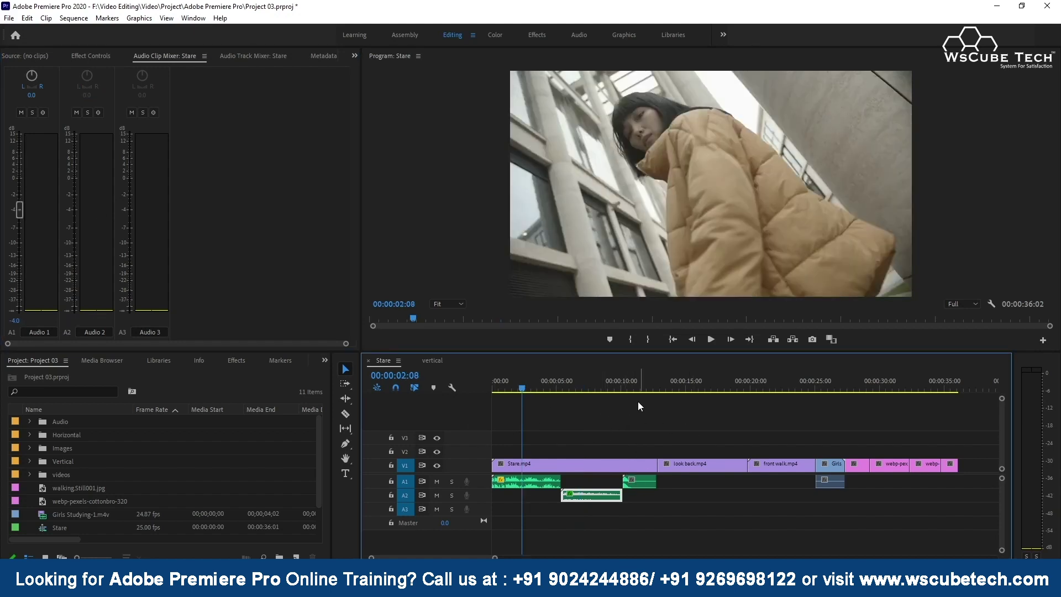
click(636, 386)
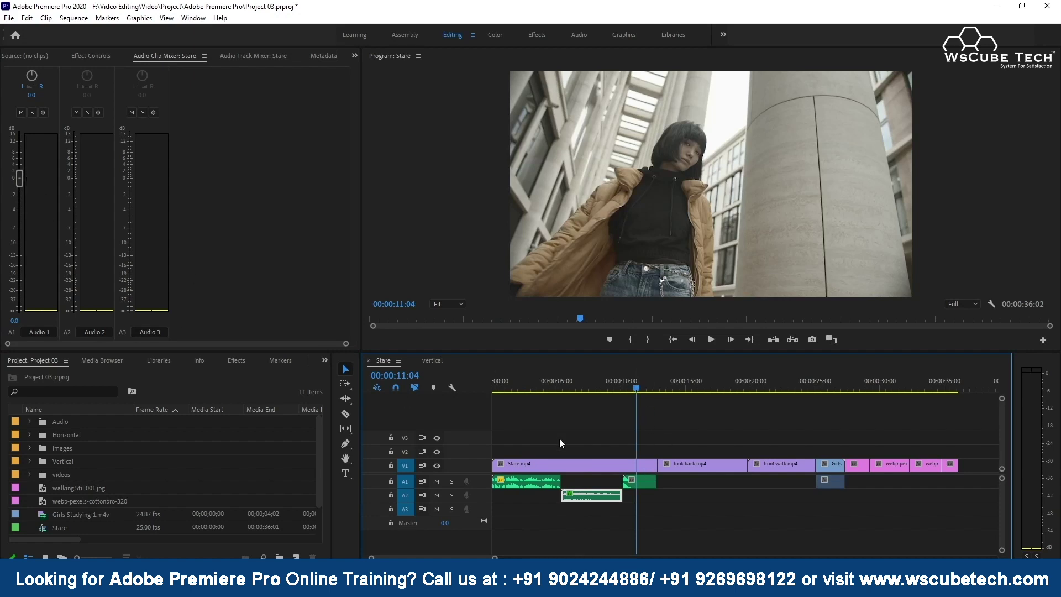
click(642, 483)
drag(19, 177, 29, 259)
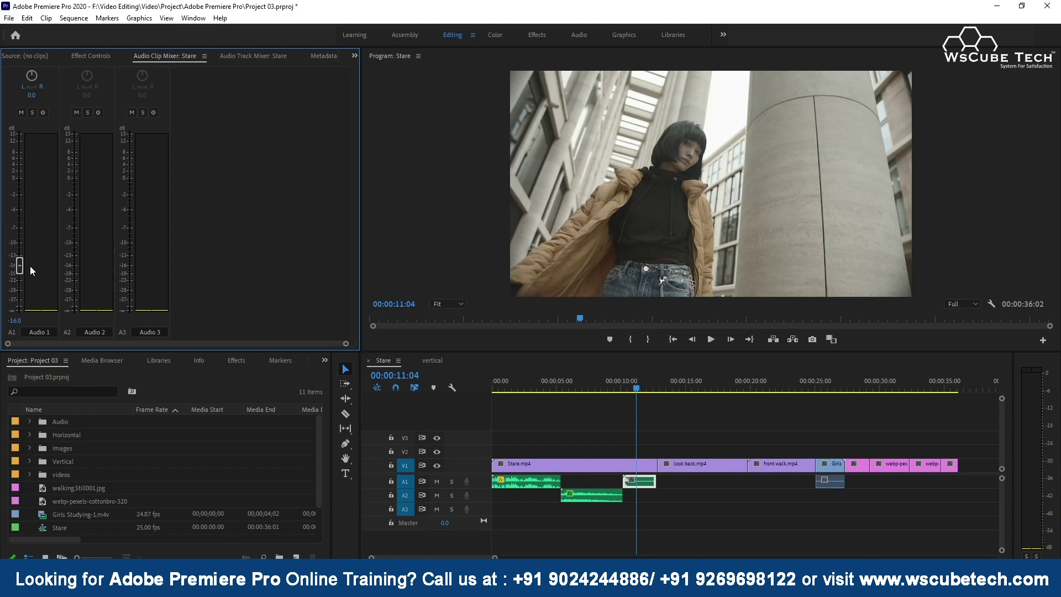
Reset the opening A1 clip's volume to 0 dB and bring up the Audio Track Mixer
click(528, 380)
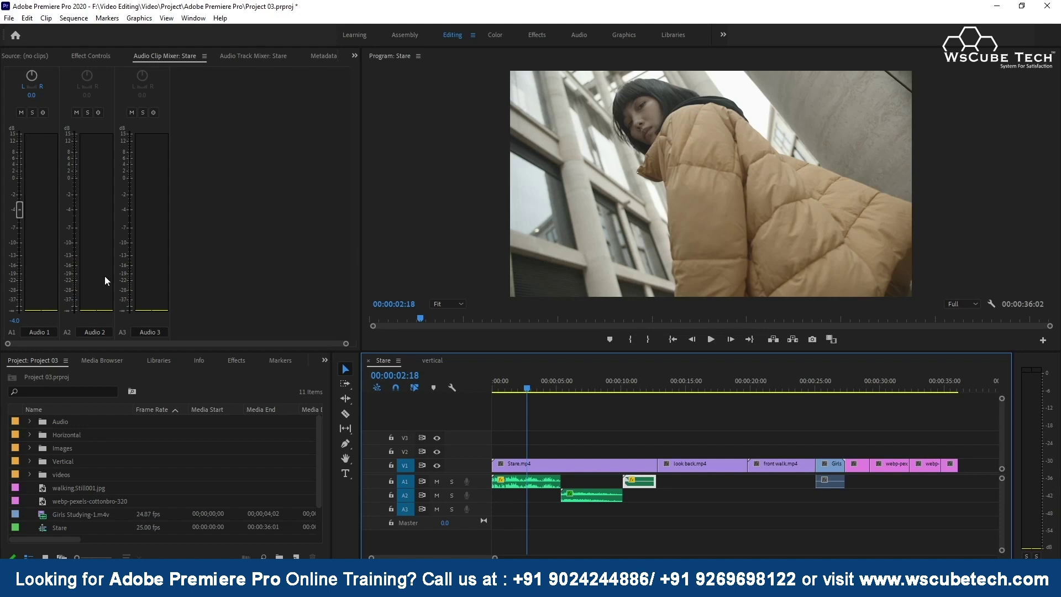
click(14, 325)
mouse_move(13, 321)
mouse_down()
mouse_move(22, 320)
mouse_move(7, 320)
mouse_up()
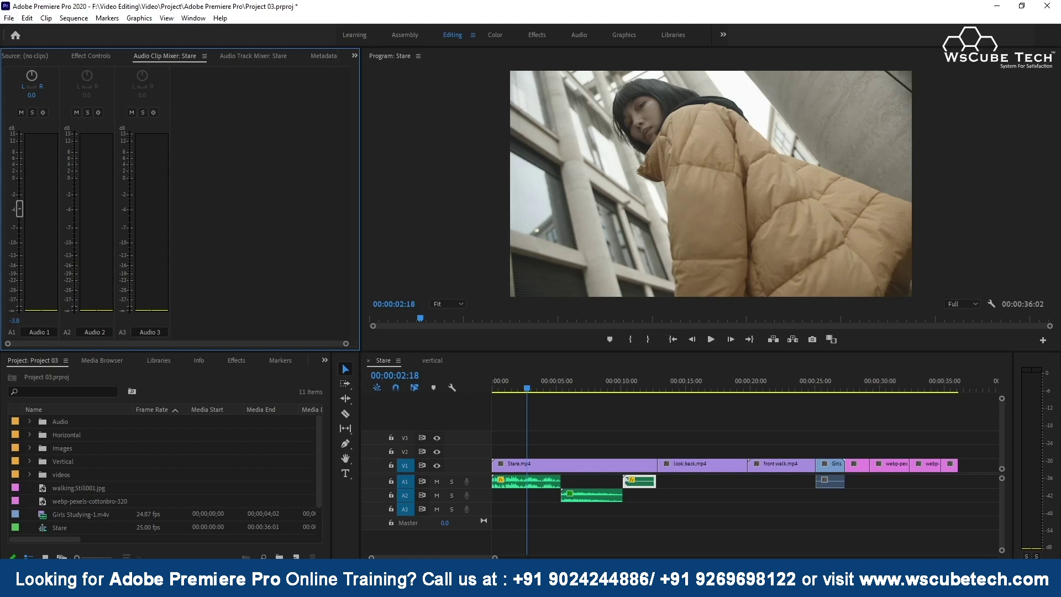
click(14, 319)
text(0)
key(Return)
key(shift+6)
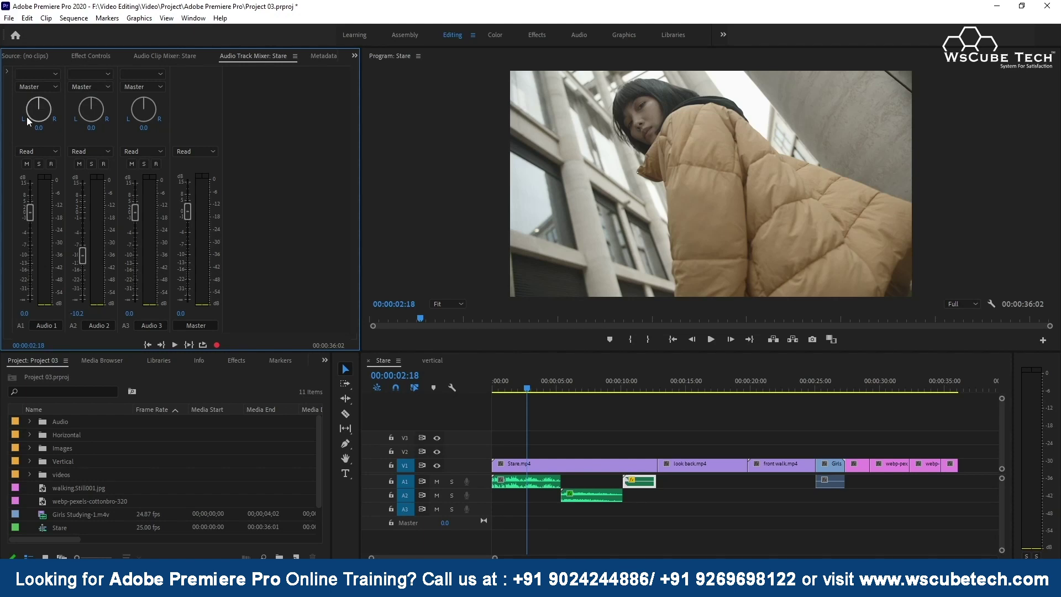
click(169, 55)
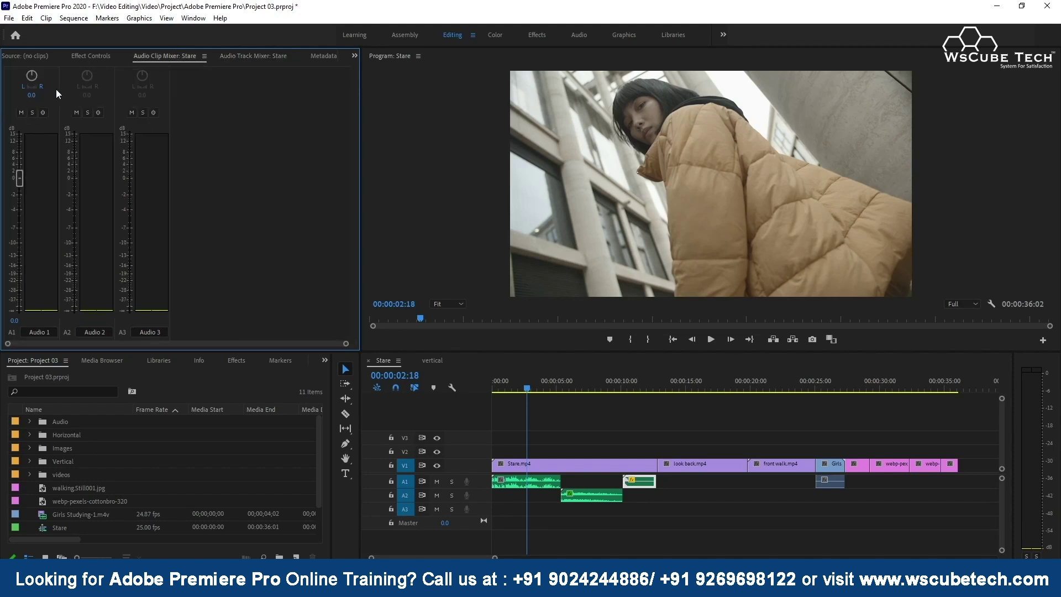
click(266, 56)
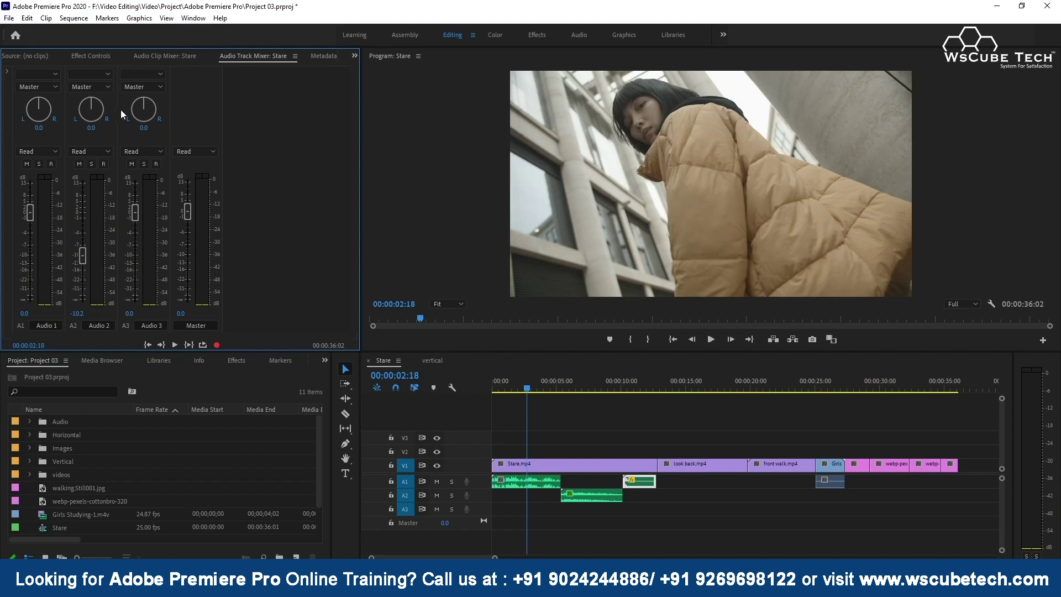
click(171, 54)
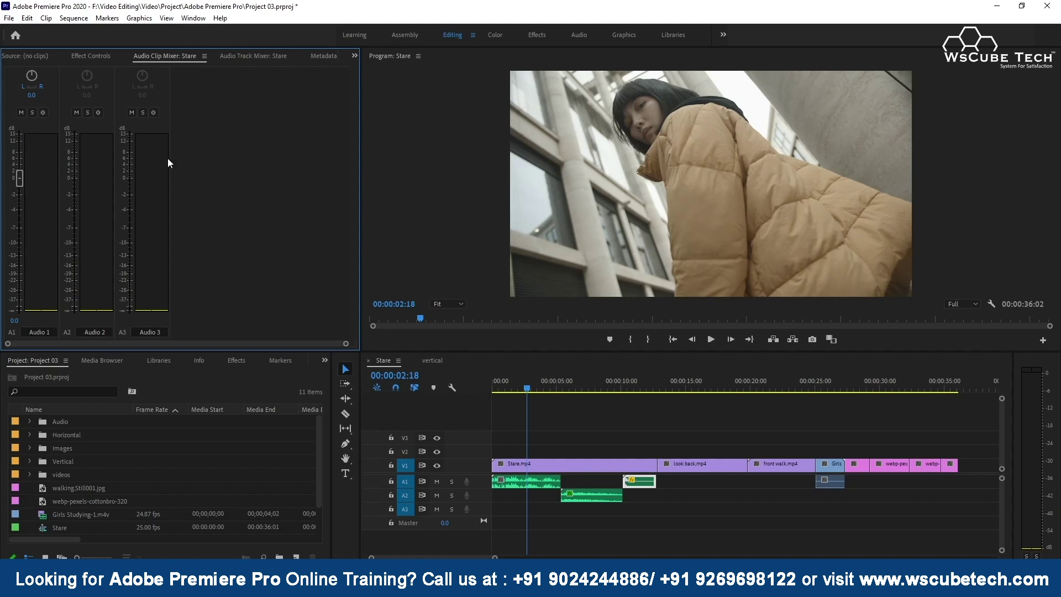
click(246, 57)
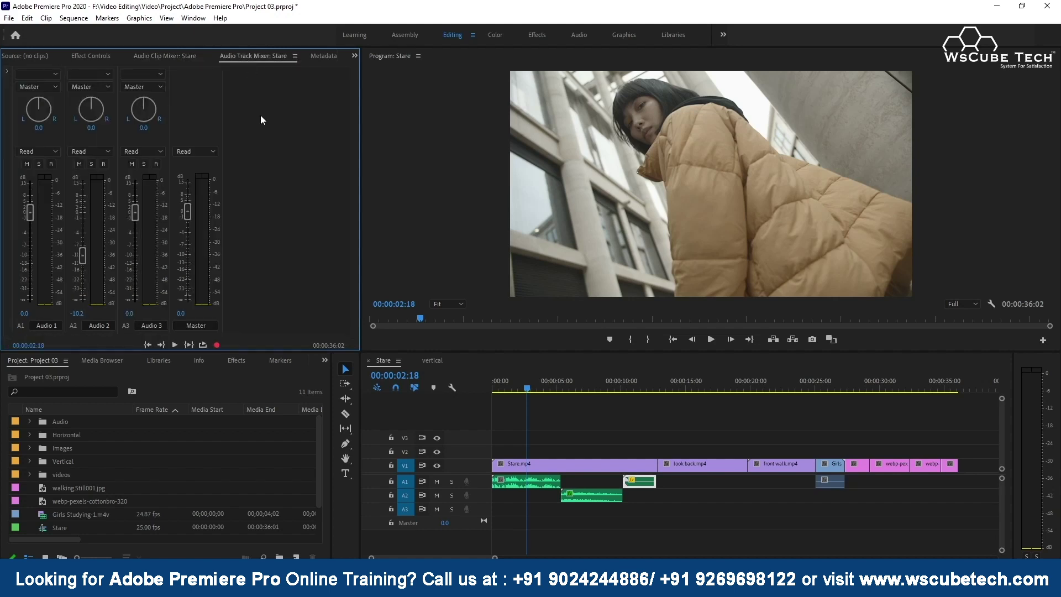
click(185, 59)
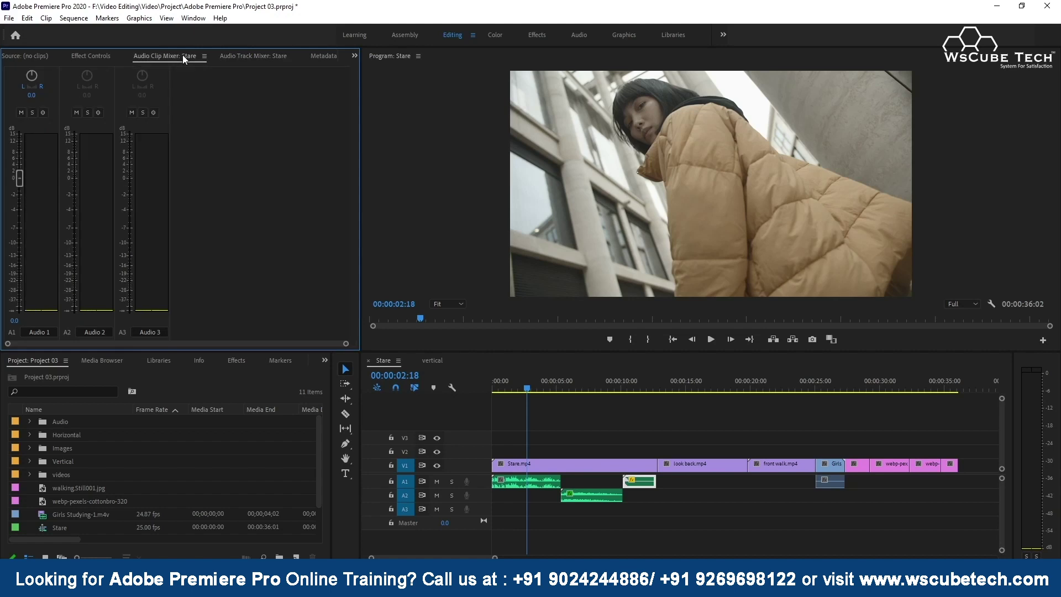
click(252, 57)
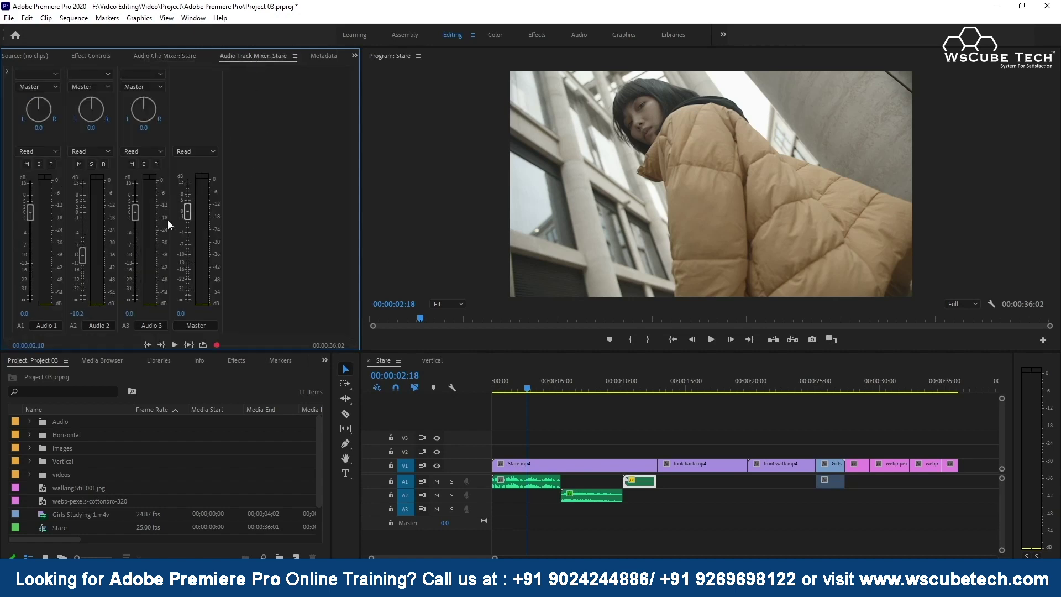
click(159, 325)
click(46, 327)
Rename mixer tracks Audio 1 to 'left' and Audio 2 to 'right', then return to the clip mixer
double_click(45, 326)
text(left)
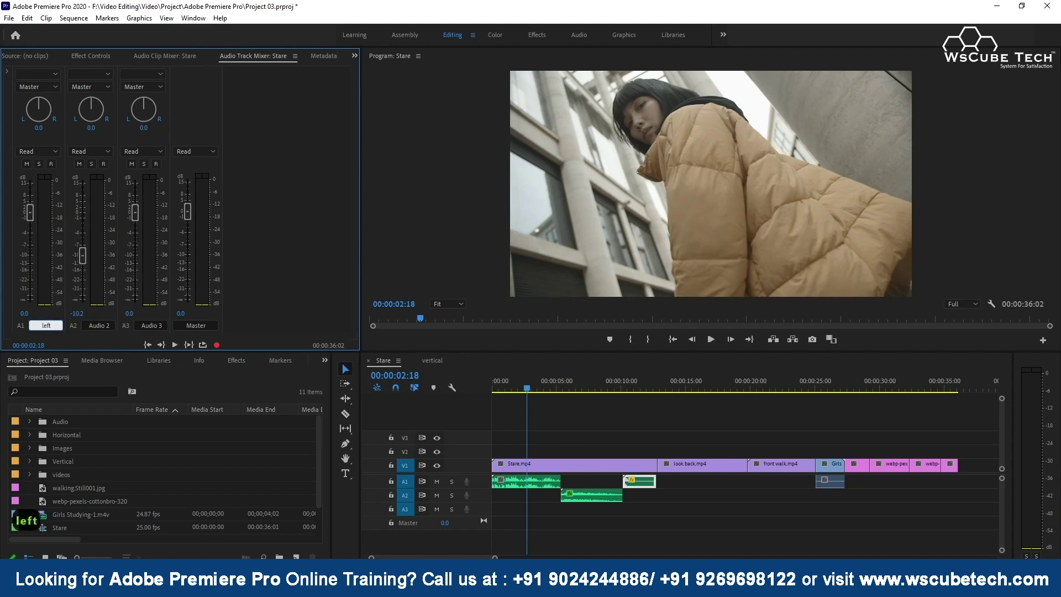
double_click(95, 326)
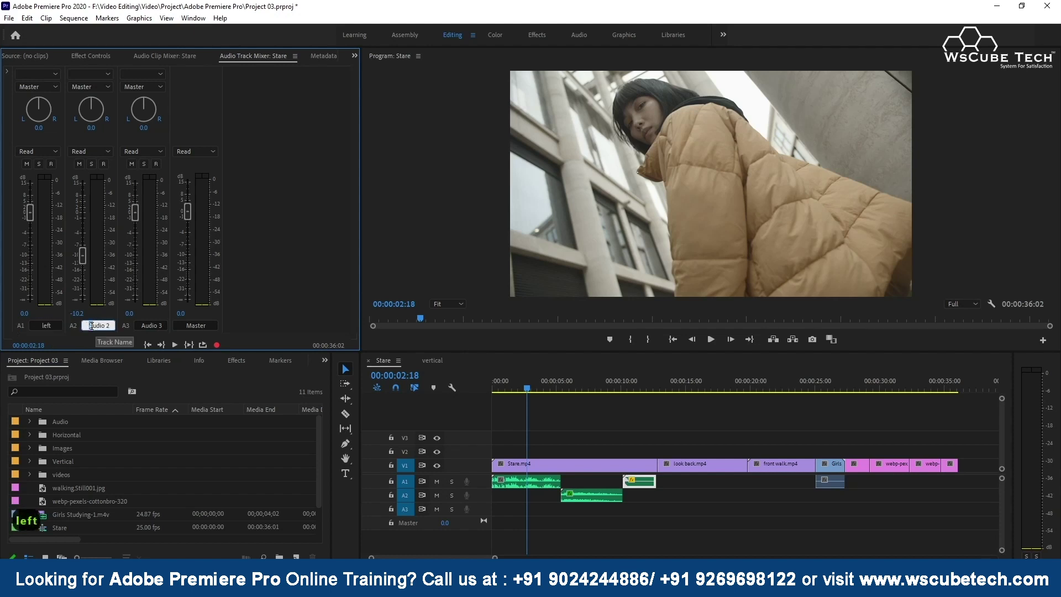
text(right)
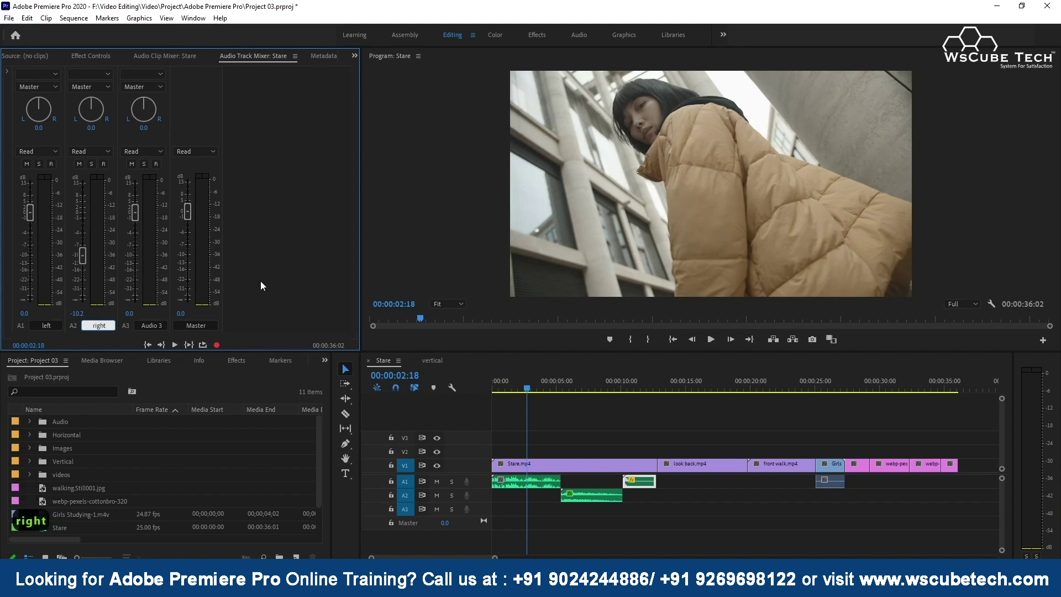
key(Return)
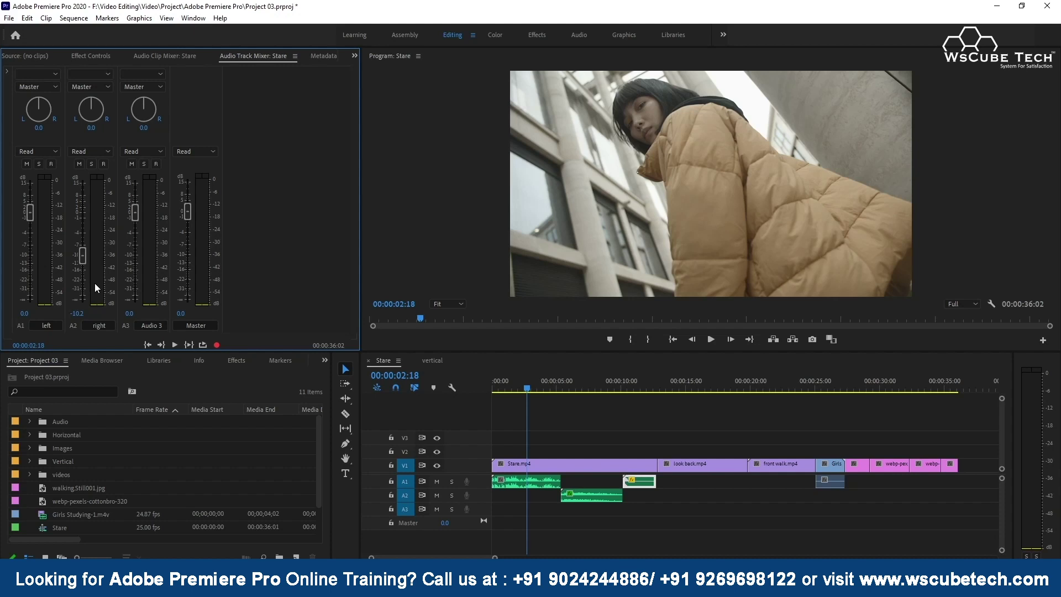
click(183, 59)
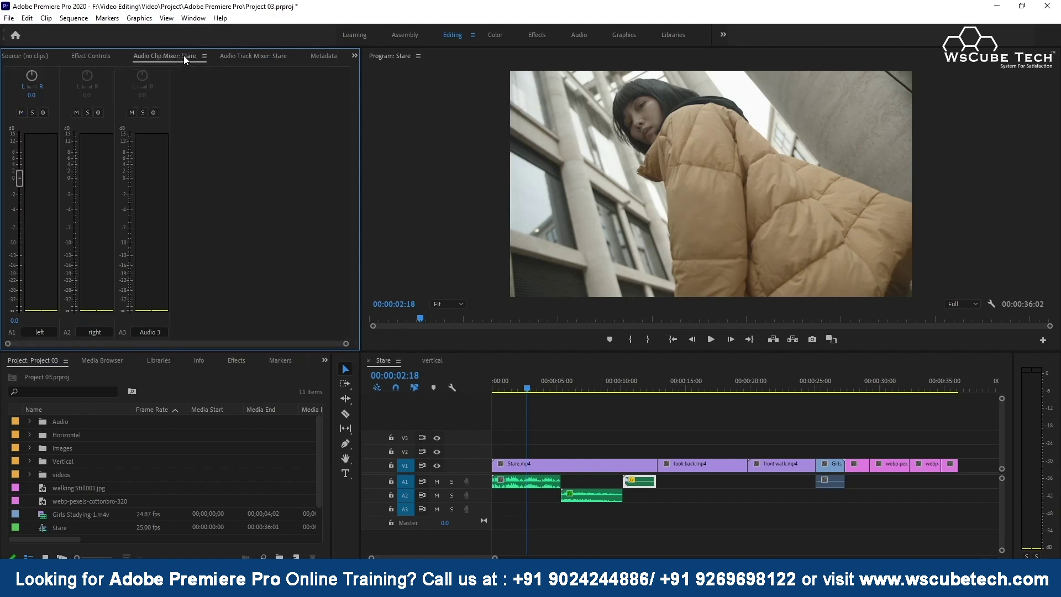
click(254, 56)
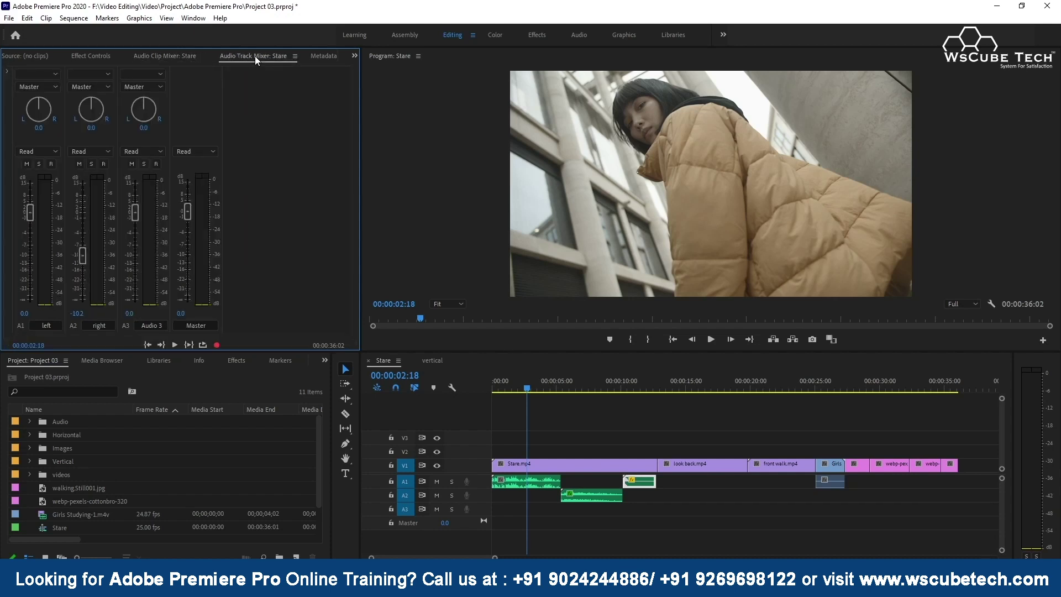
click(7, 70)
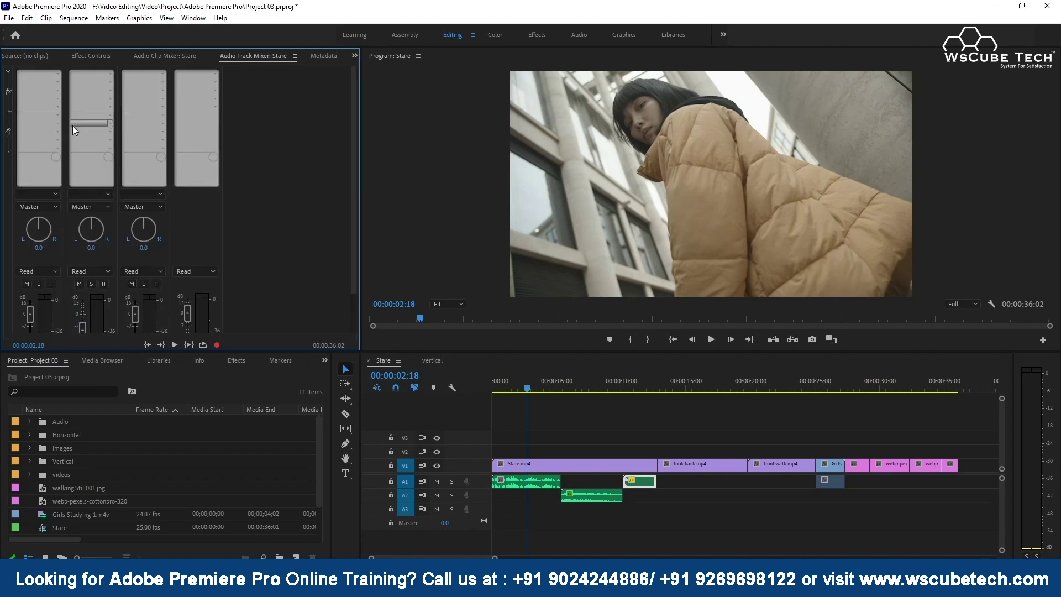
click(7, 72)
click(160, 56)
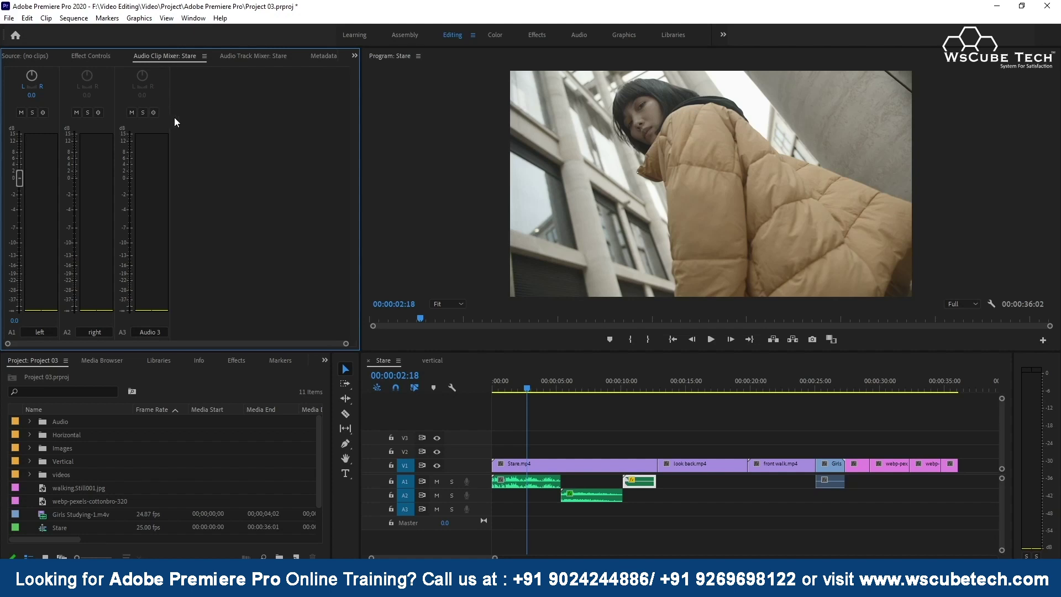
Show the Audio Track Mixer: Stare panel with the left and right tracks
click(248, 57)
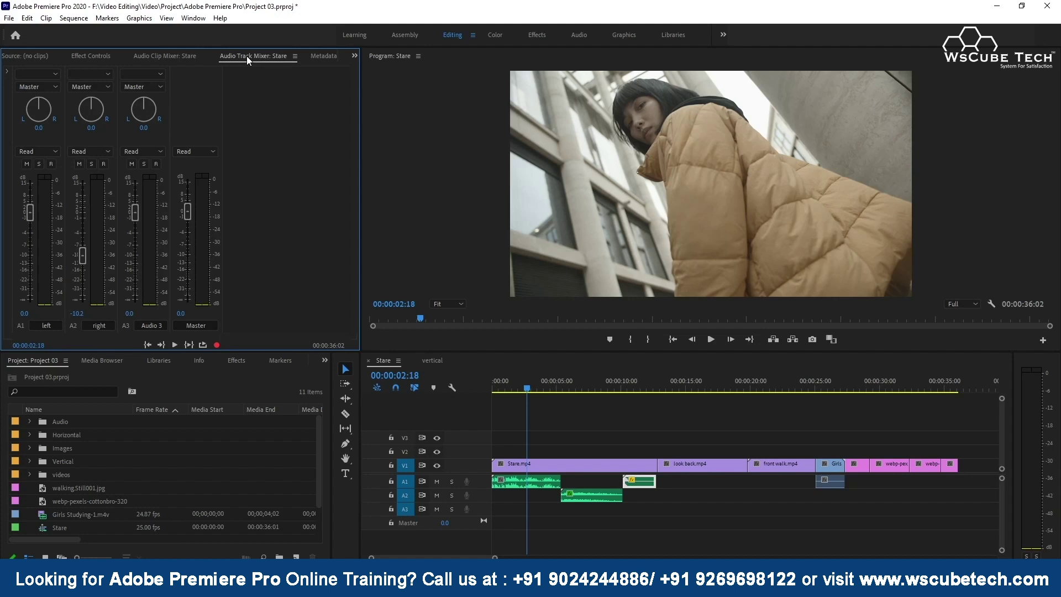